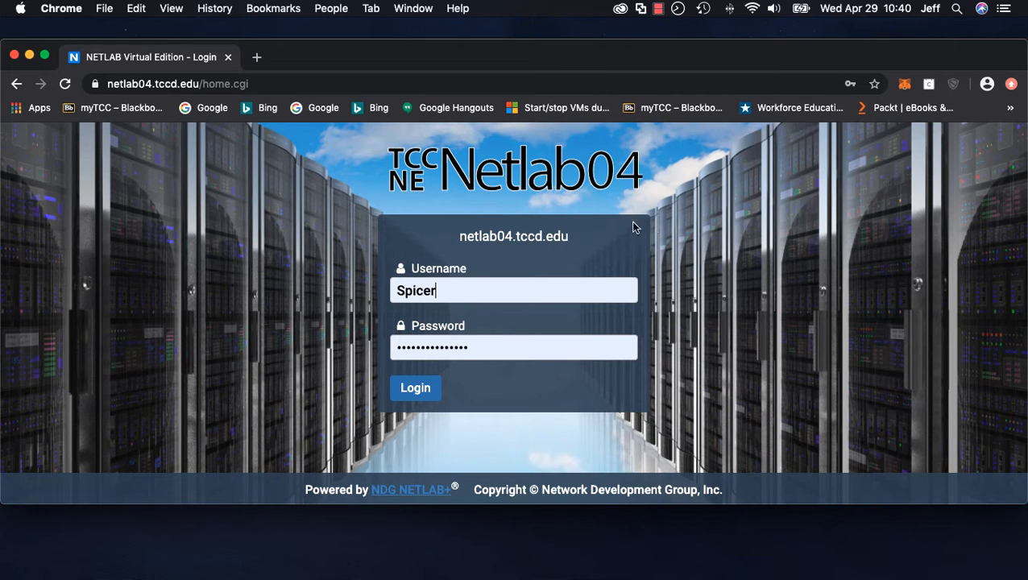
# Log in to Netlab04 and start scheduling a lab for yourself in the General class
pyautogui.click(428, 390)
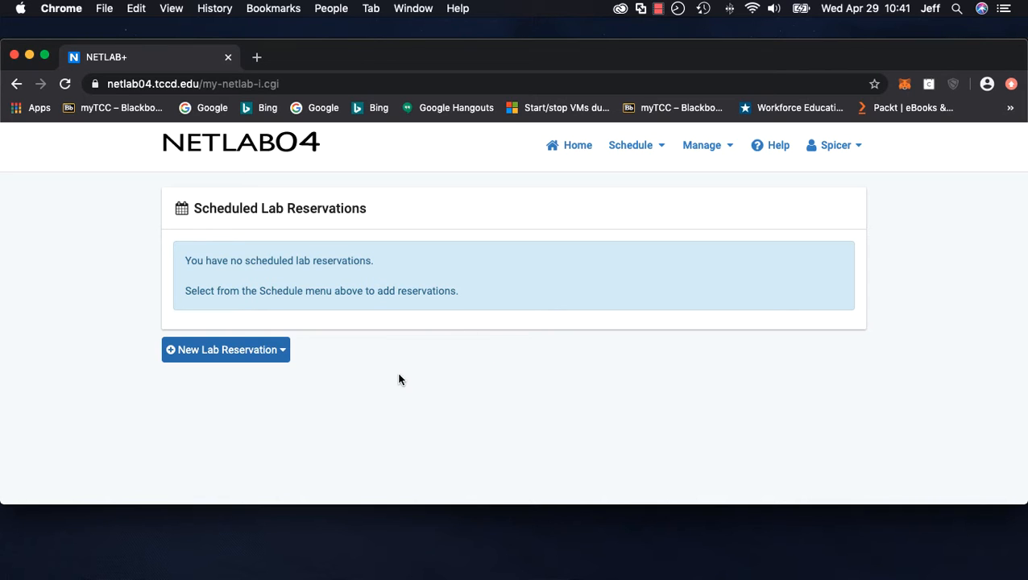
pyautogui.click(283, 355)
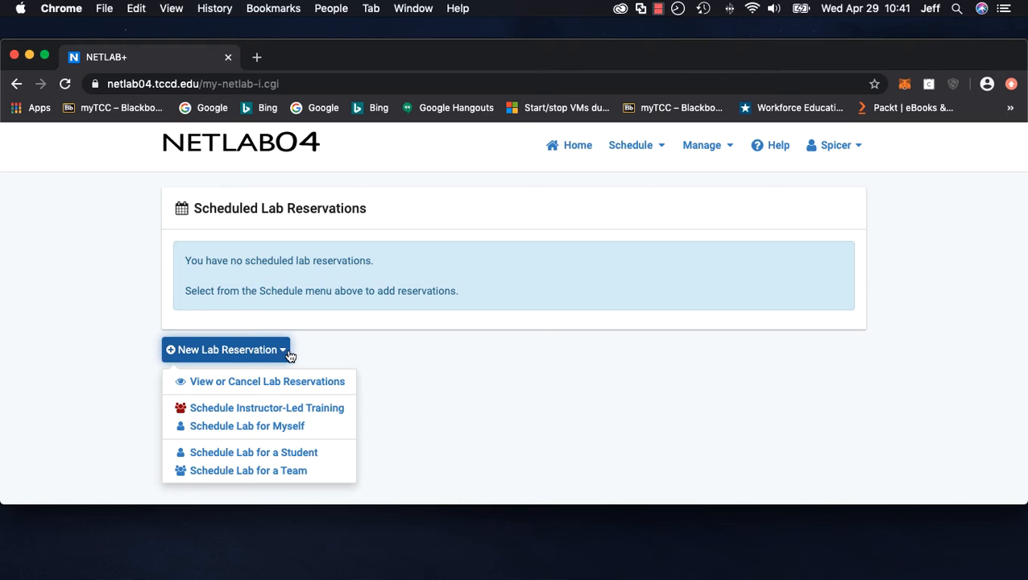
pyautogui.click(297, 432)
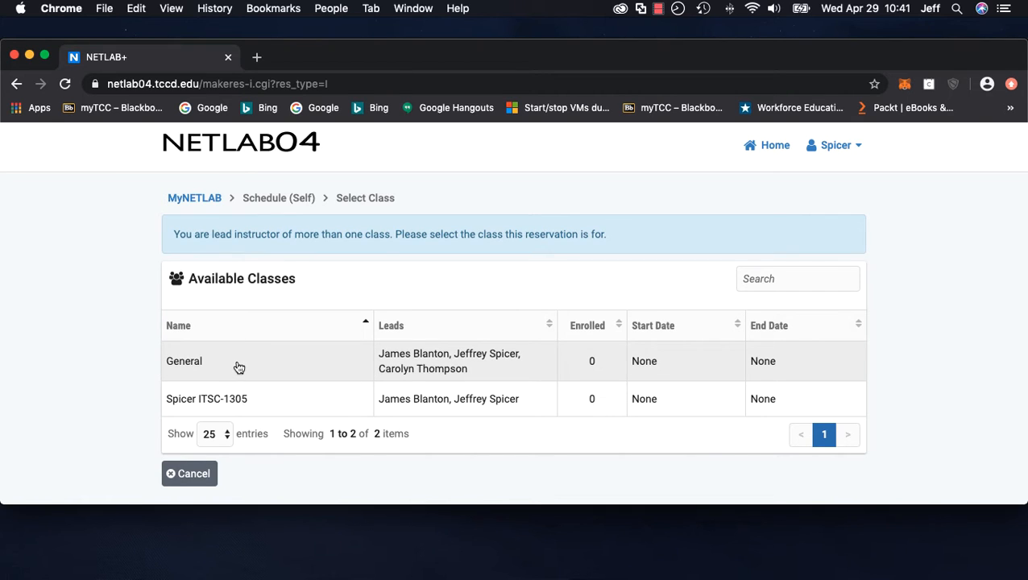
pyautogui.click(239, 368)
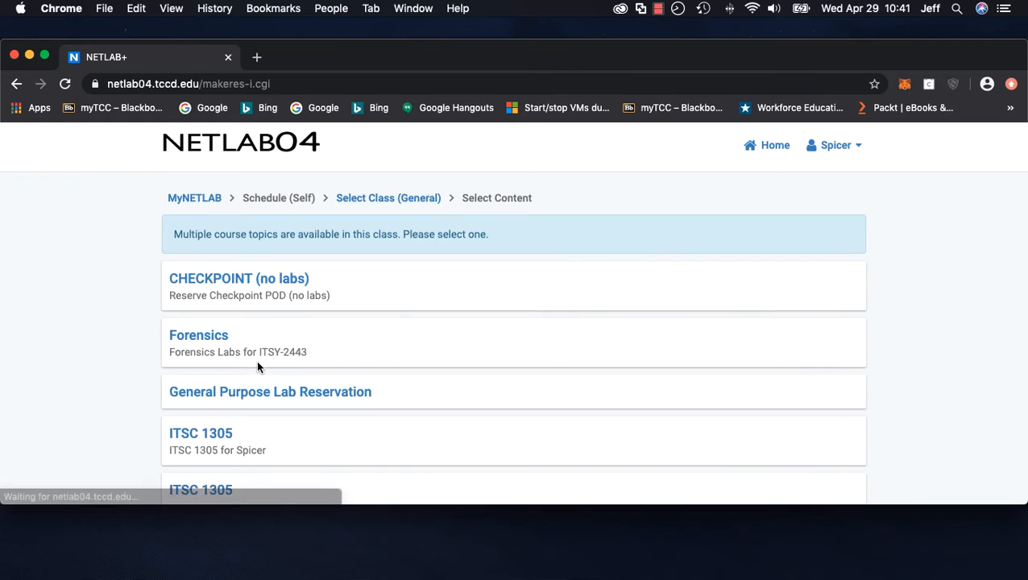
# Choose the ITSC 1305 for Spicer content and its Workstation lab
pyautogui.scroll(-3, 298, 370)
pyautogui.scroll(-1, 298, 372)
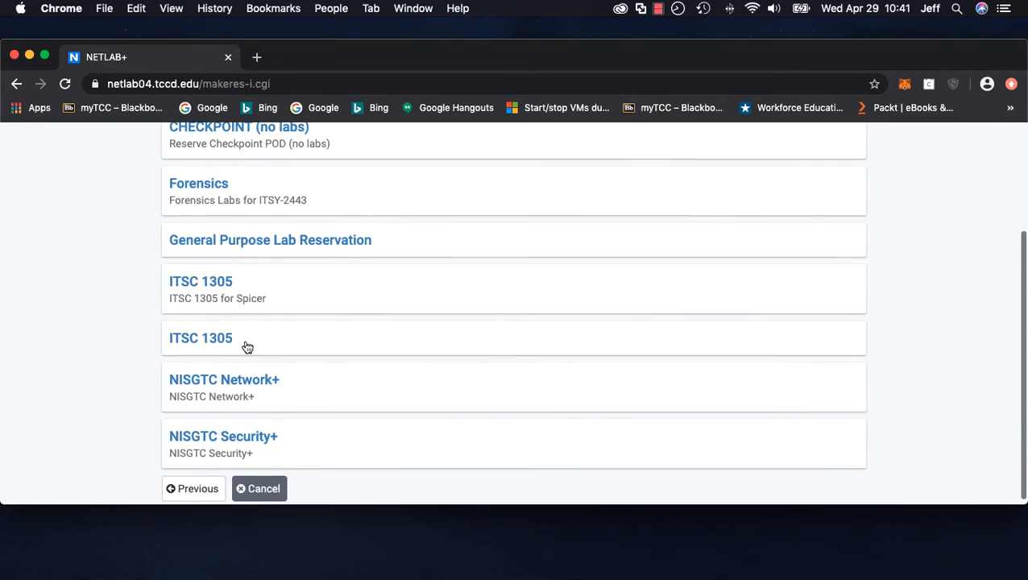
pyautogui.click(214, 288)
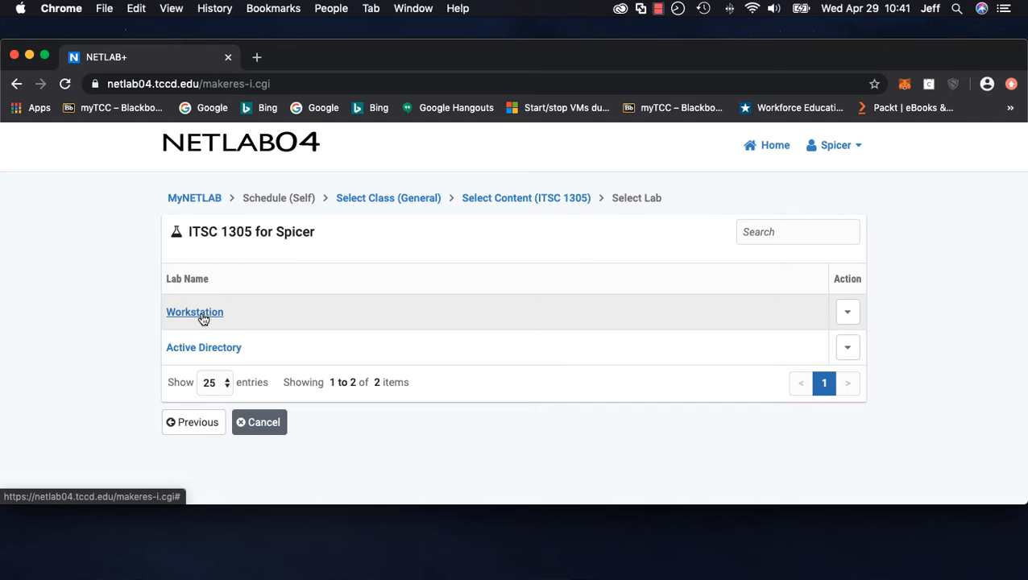
pyautogui.click(207, 315)
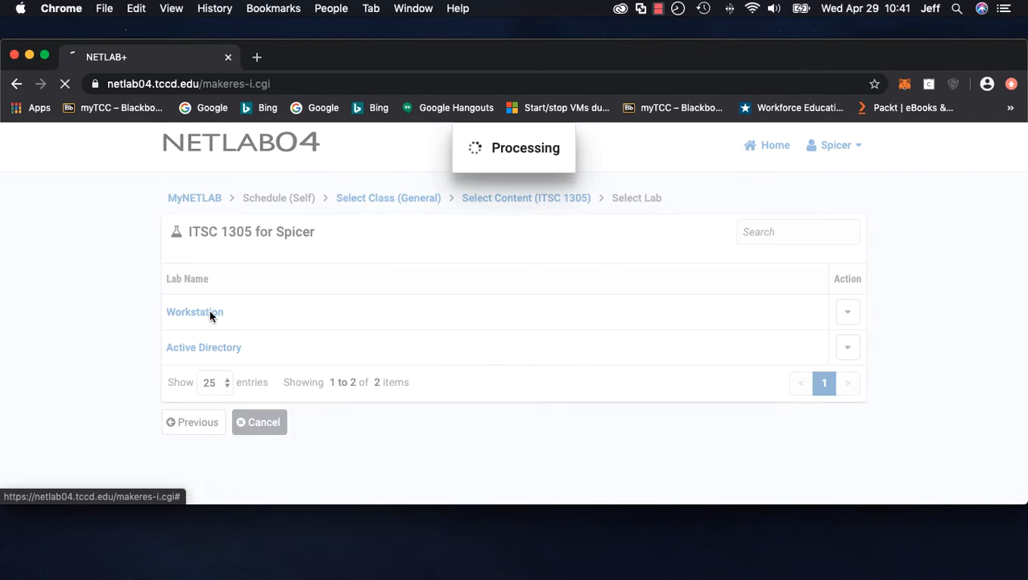
# Start a reservation on ITSC 1305 Workstation Pod 180 at the current time slot
pyautogui.scroll(-10, 406, 357)
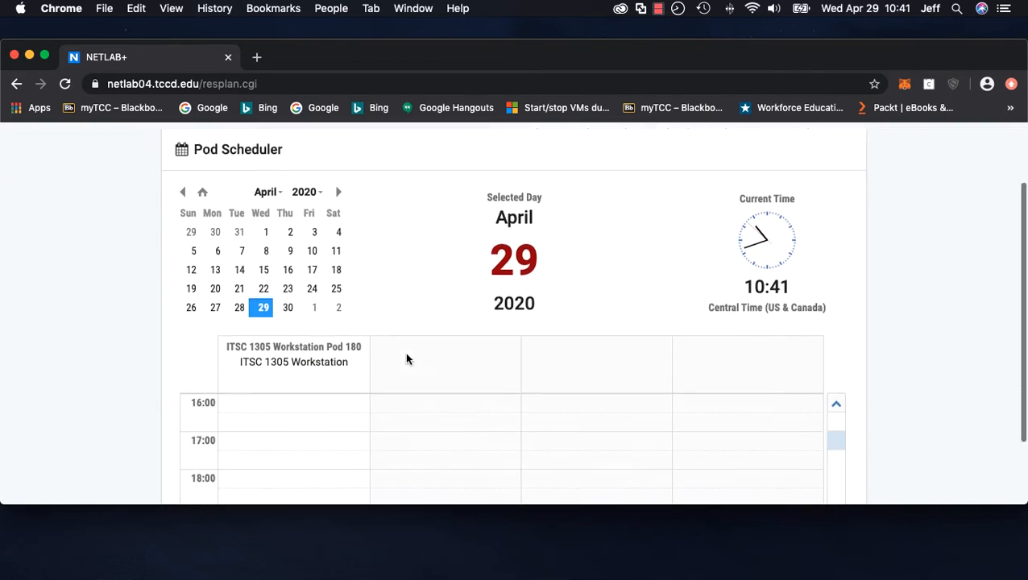
pyautogui.scroll(10, 395, 353)
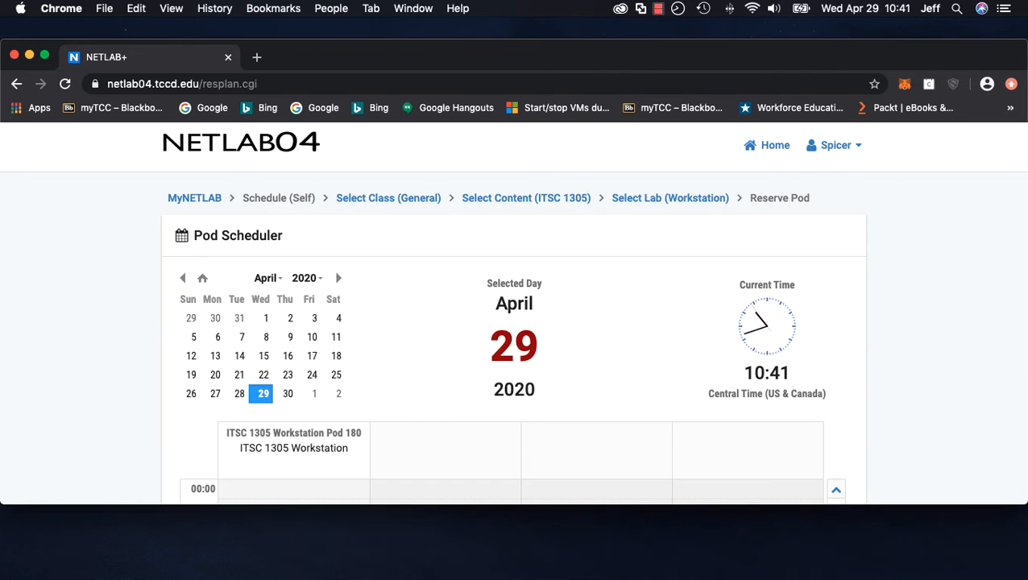
pyautogui.scroll(-10, 936, 375)
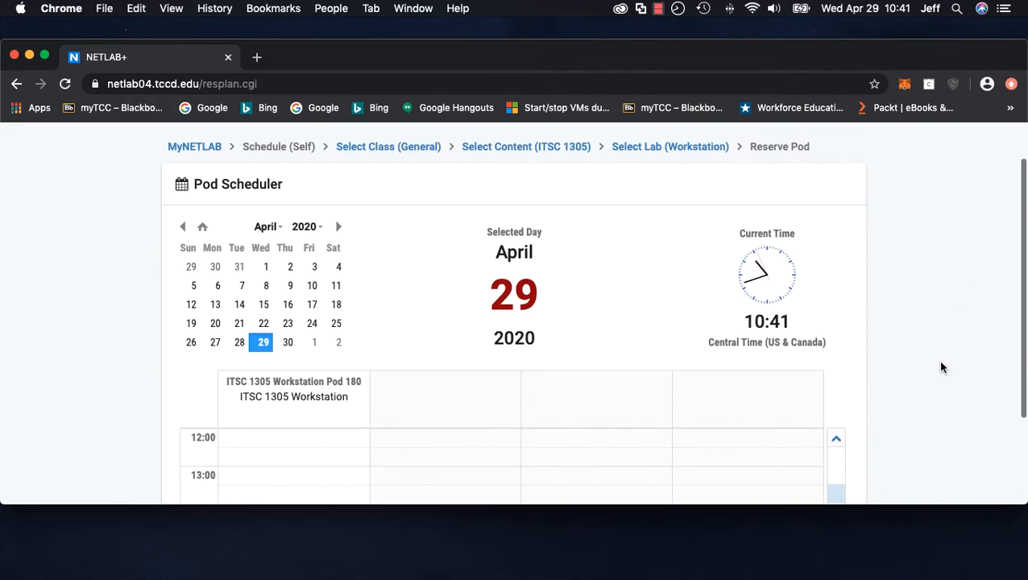
pyautogui.moveTo(838, 422); pyautogui.dragTo(835, 374)
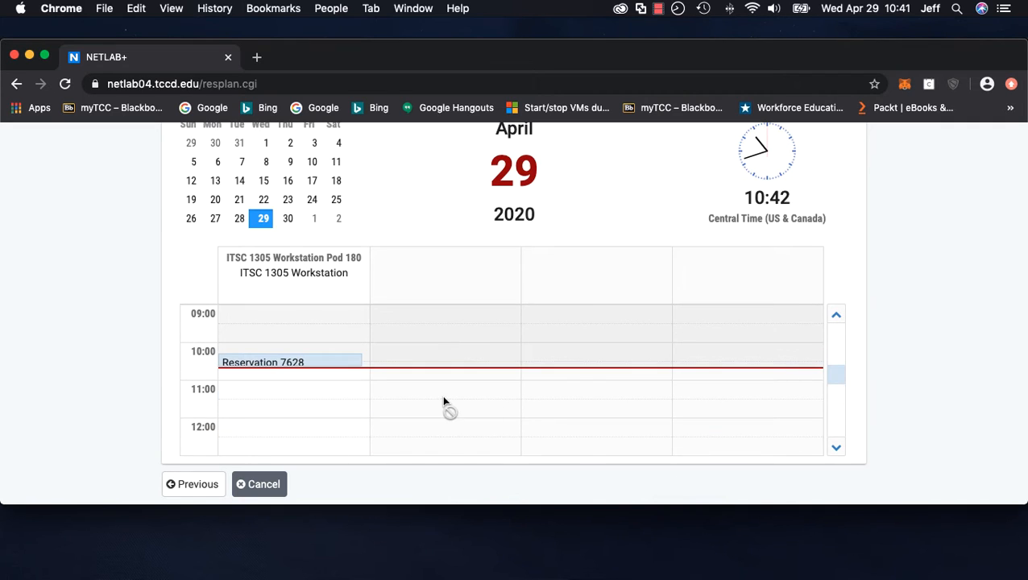
pyautogui.click(246, 373)
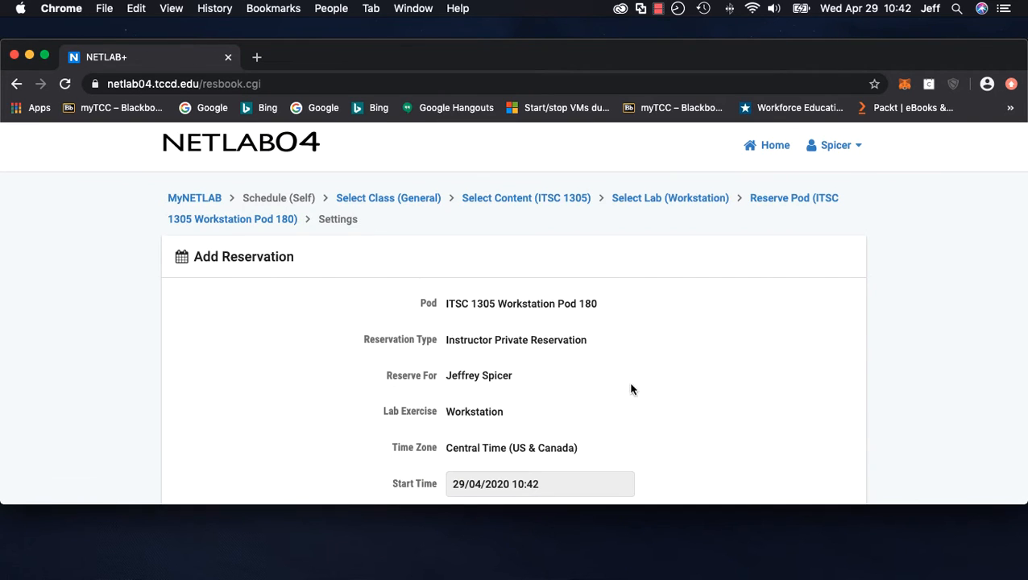
# Set the reservation's end time to 29/04/2020 13:30 and submit the reservation
pyautogui.scroll(-4, 631, 387)
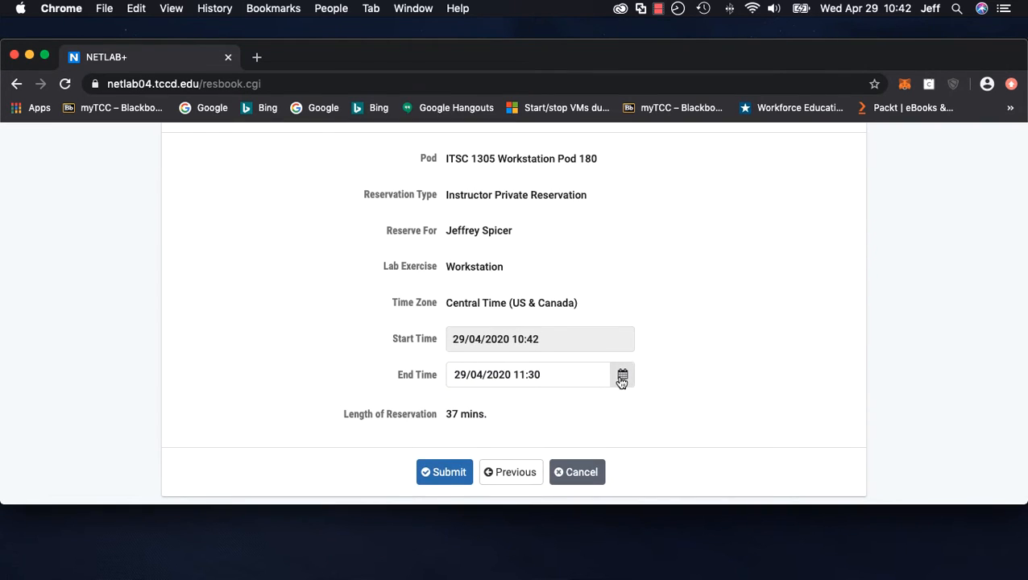
pyautogui.click(621, 375)
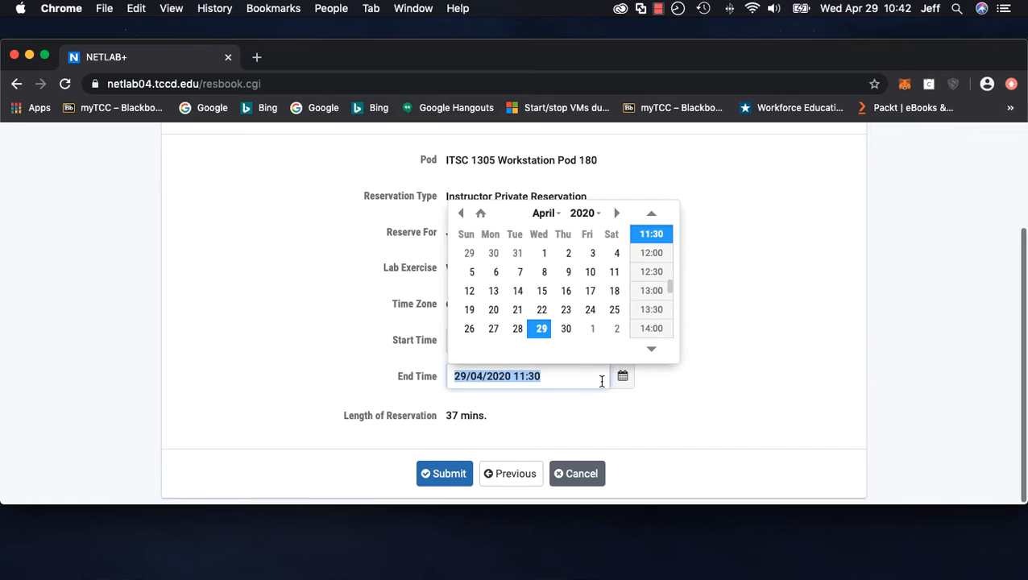
pyautogui.click(652, 312)
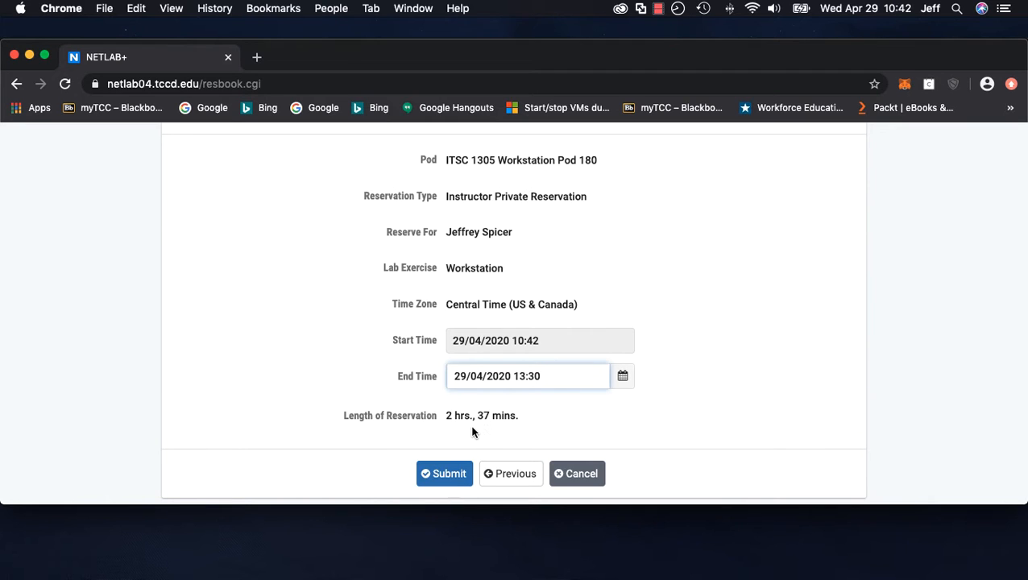
pyautogui.click(443, 475)
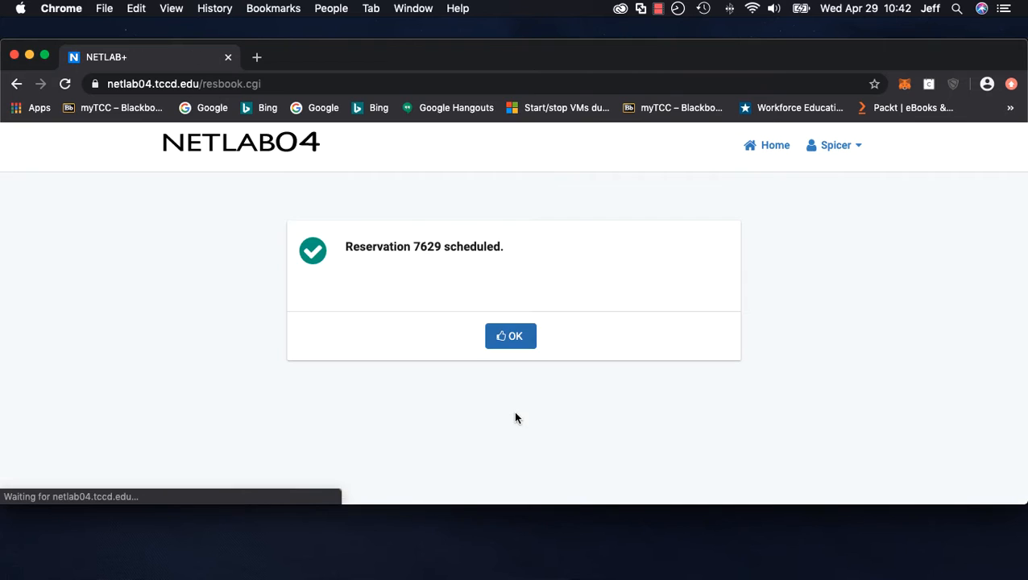
pyautogui.click(515, 339)
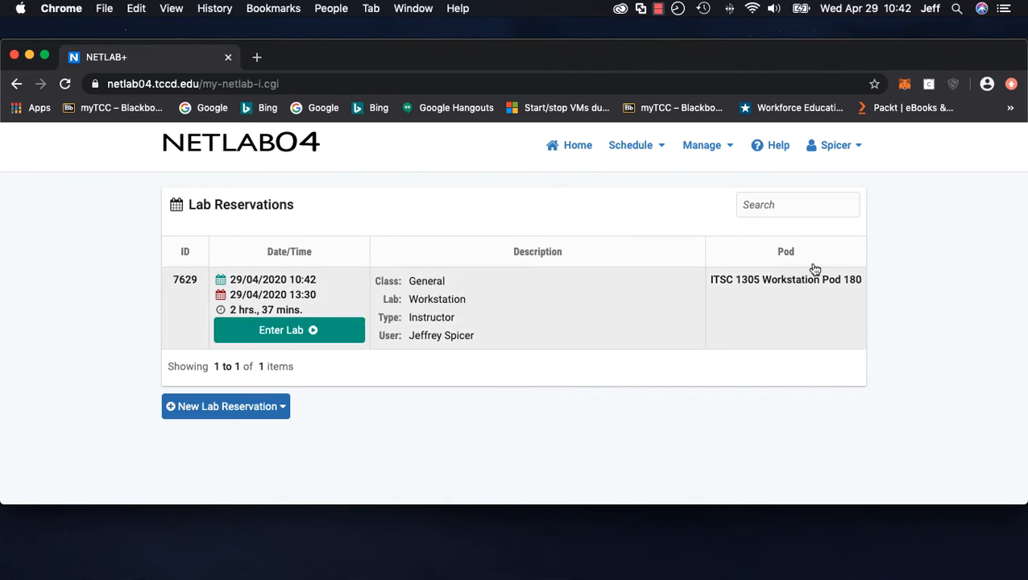
# Enter the reserved lab and open the Workstation virtual machine's console
pyautogui.click(318, 338)
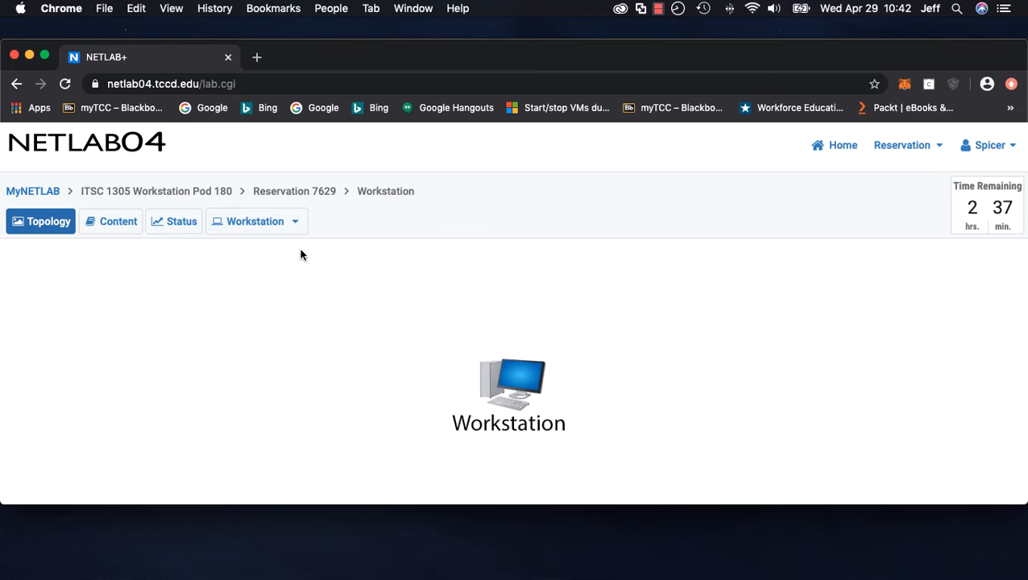
pyautogui.click(295, 223)
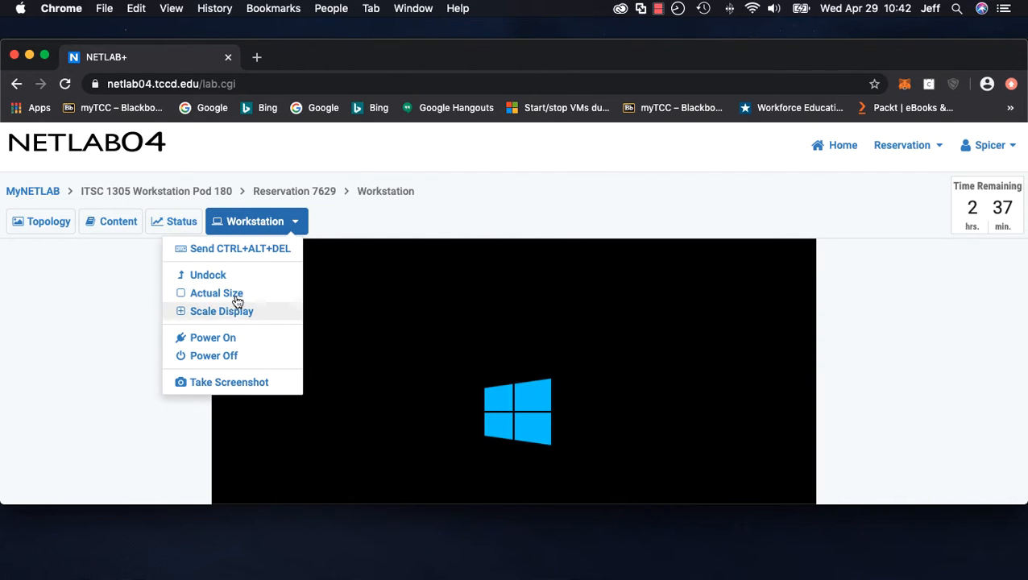
pyautogui.click(585, 211)
# Wake the workstation and sign in to the student account with its password
pyautogui.scroll(-3, 840, 341)
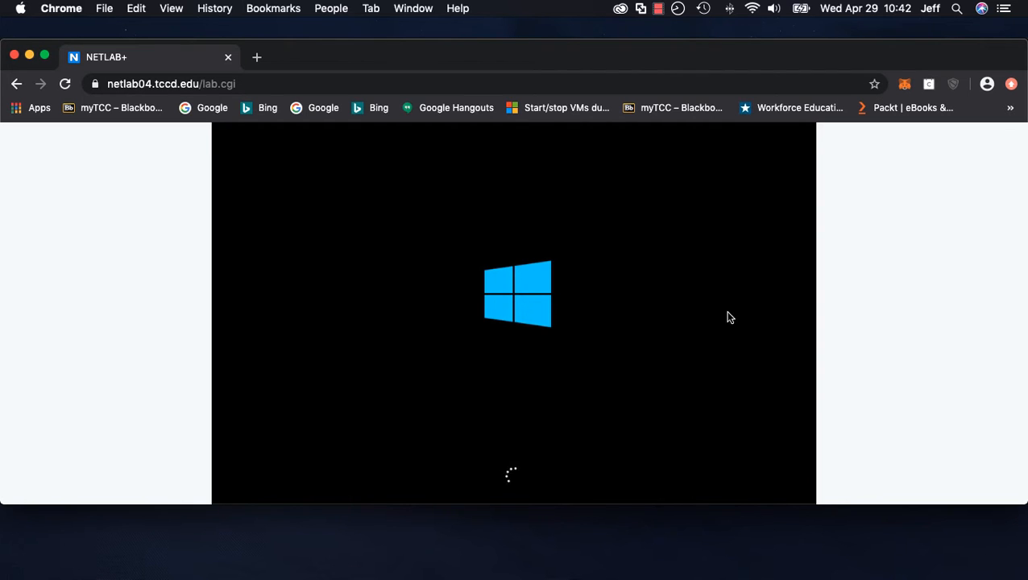
pyautogui.scroll(2, 944, 298)
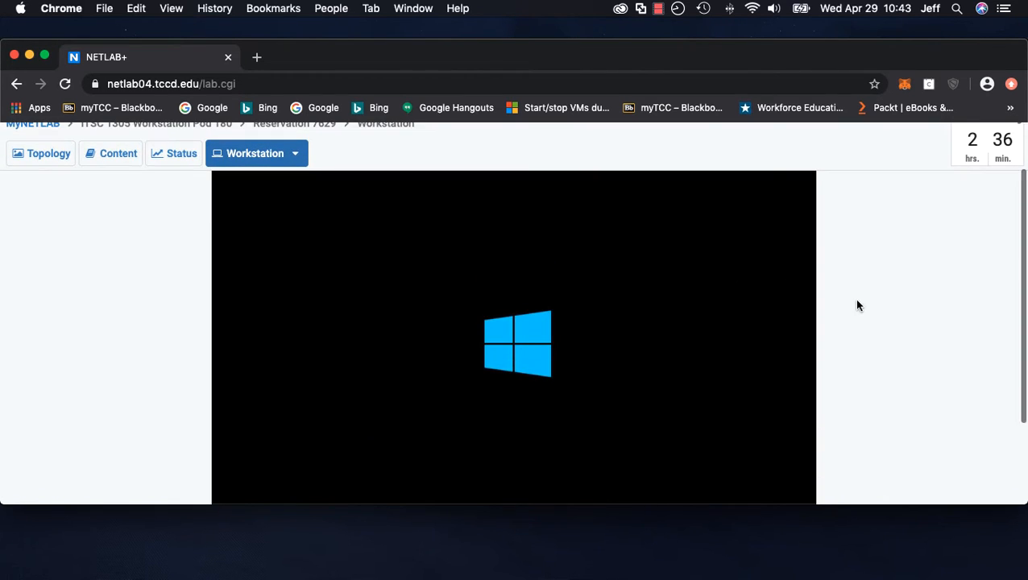
pyautogui.scroll(-1, 865, 303)
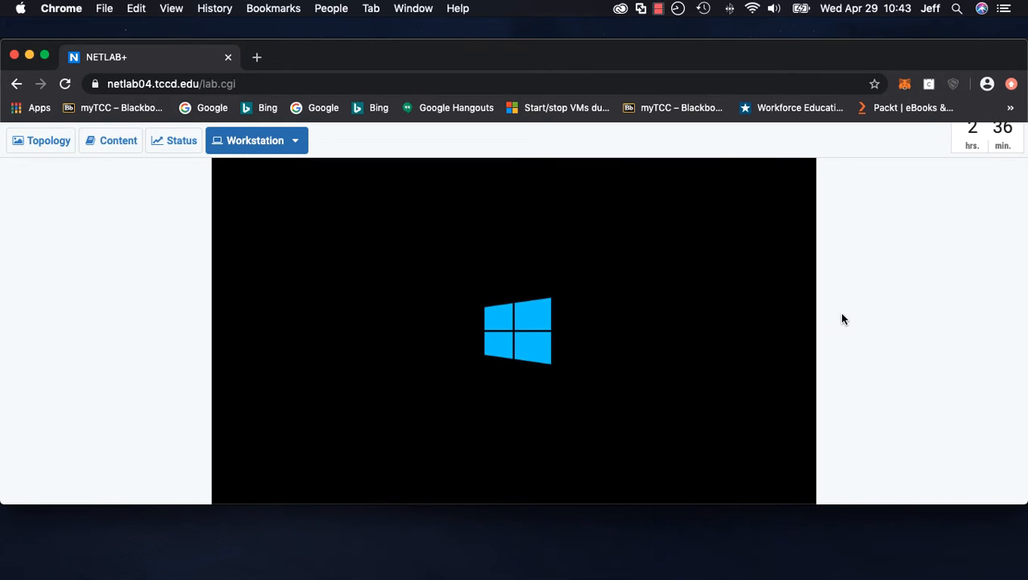
pyautogui.click(624, 335)
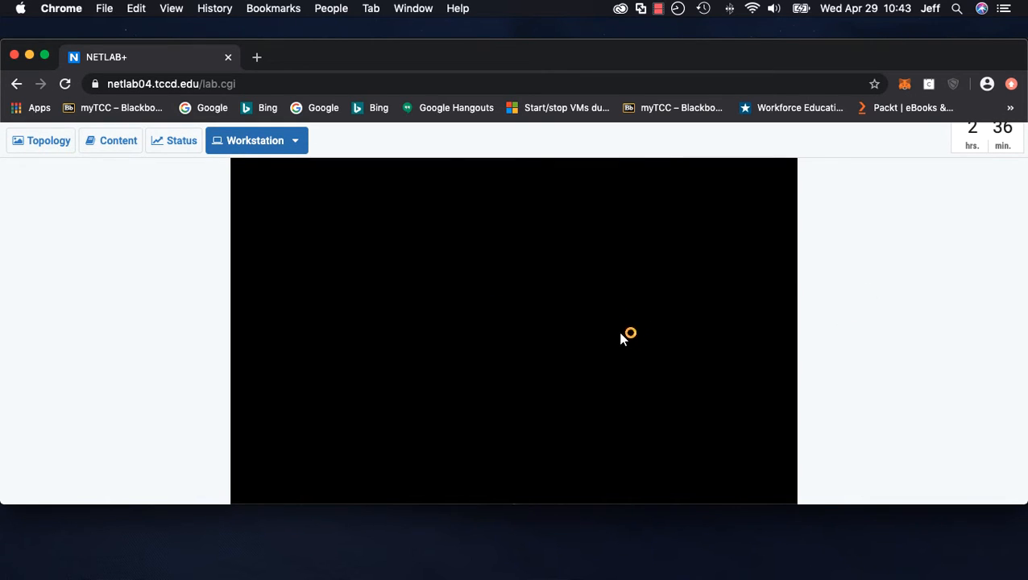
pyautogui.click(553, 339)
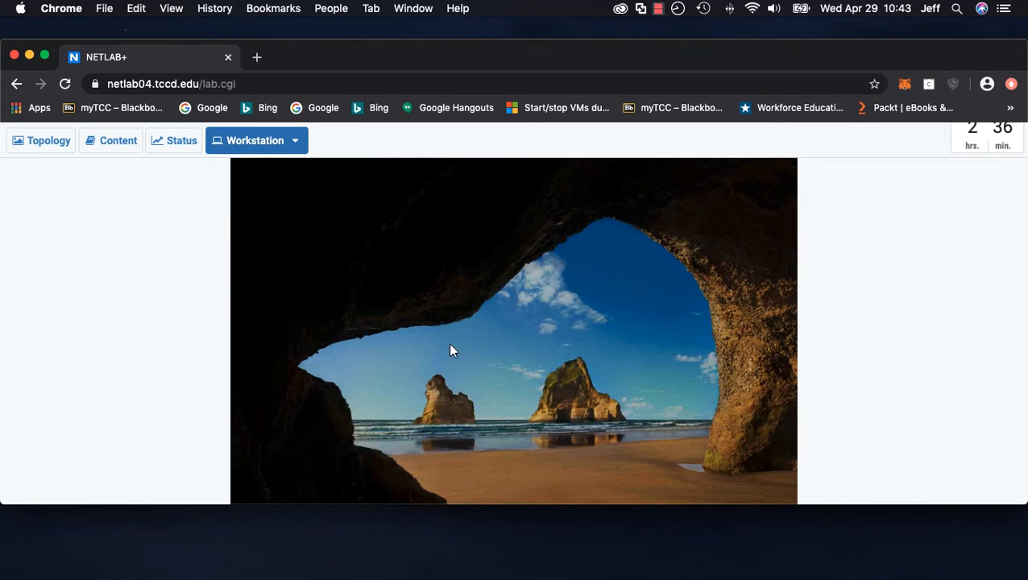
pyautogui.click(525, 360)
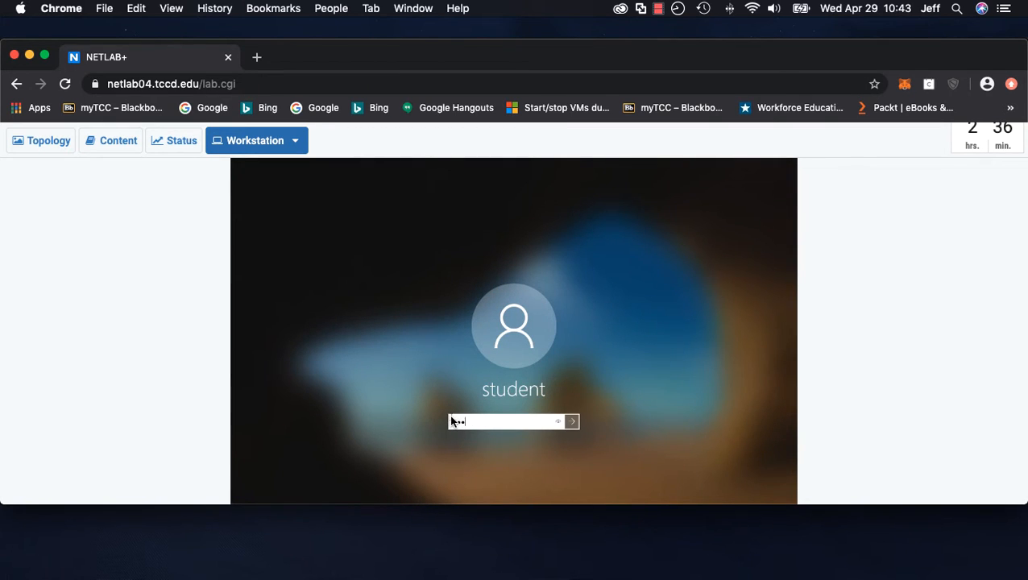
pyautogui.write('••••••••')
pyautogui.press('Return')
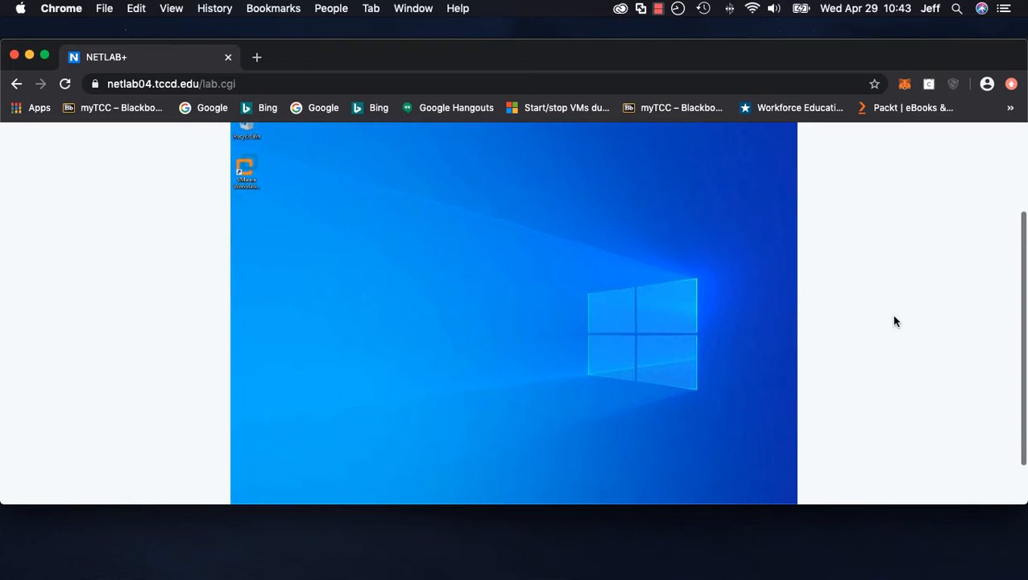
# Launch VMware Workstation Pro from the desktop and start creating a new virtual machine
pyautogui.scroll(2, 890, 315)
pyautogui.scroll(-1, 891, 317)
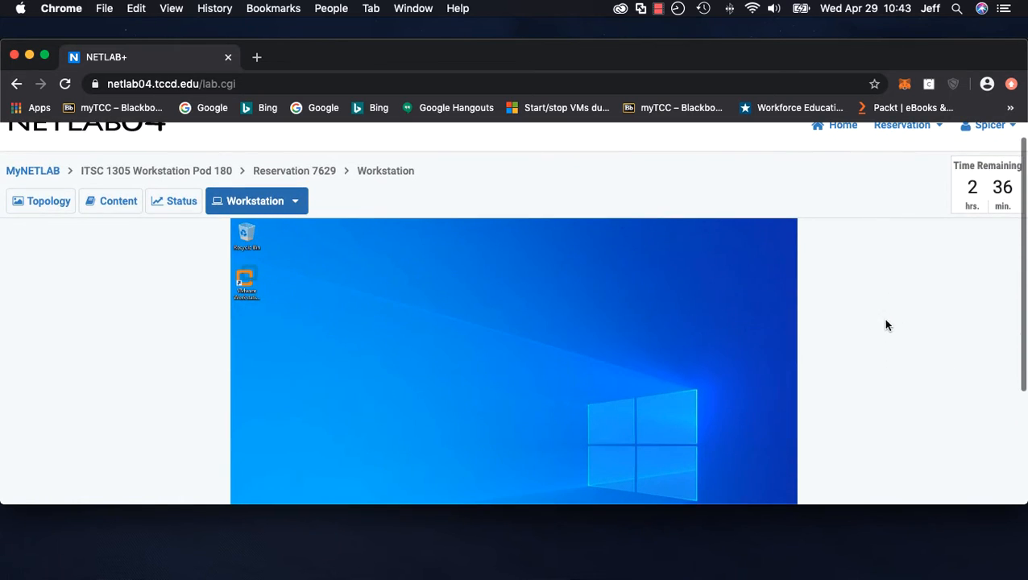
pyautogui.doubleClick(251, 281)
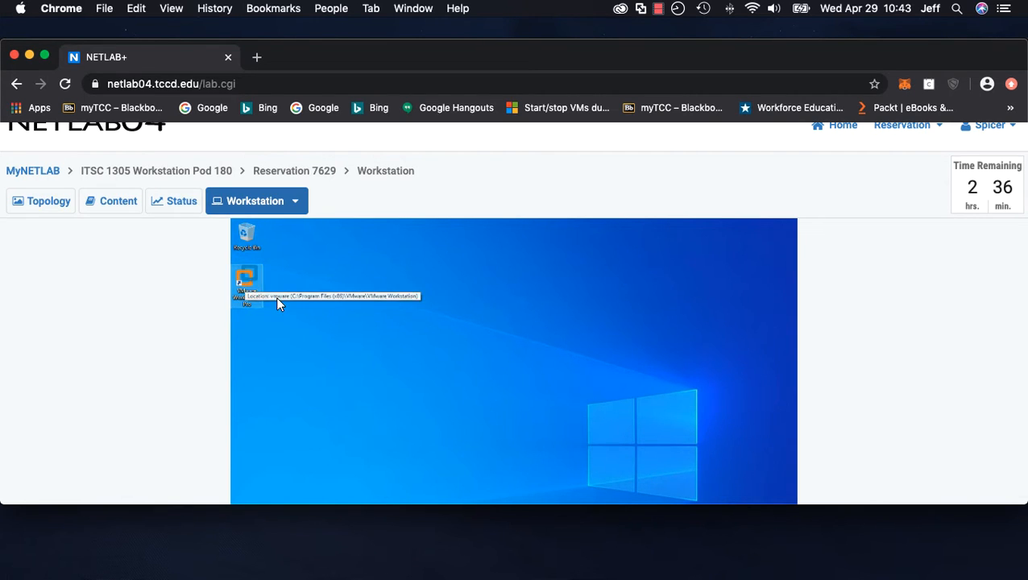
pyautogui.scroll(-1, 863, 344)
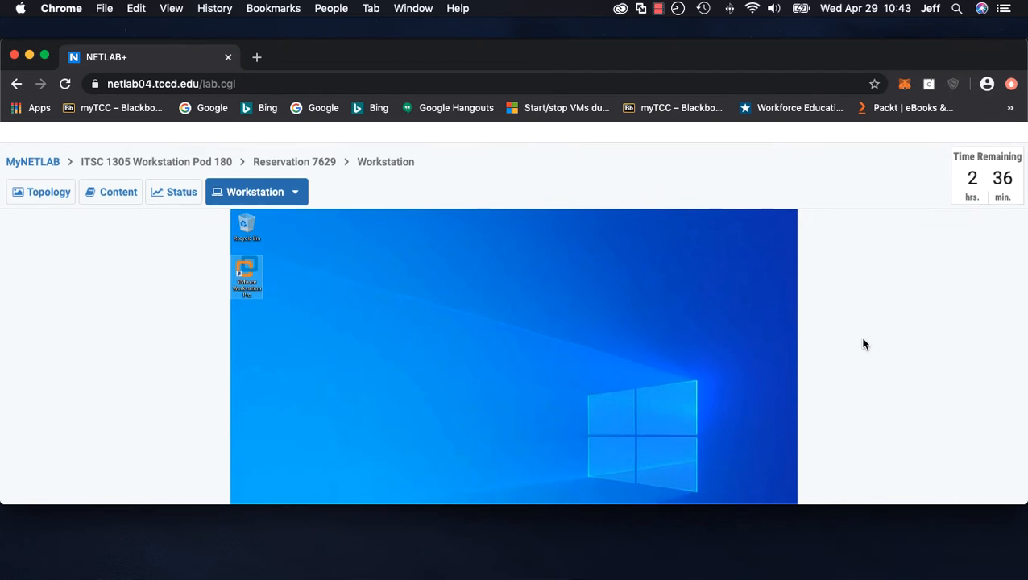
pyautogui.scroll(-4, 863, 344)
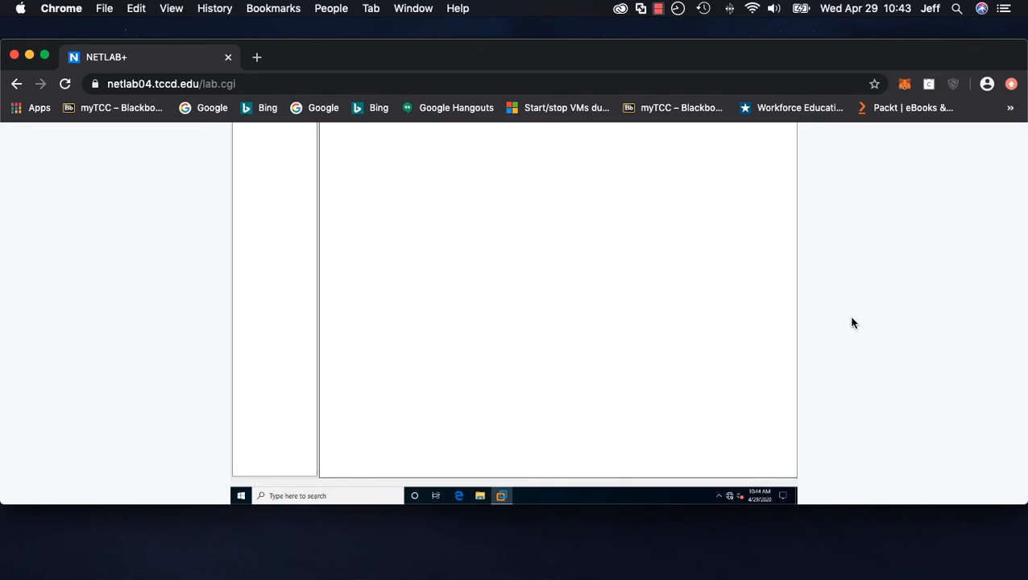
pyautogui.scroll(2, 830, 313)
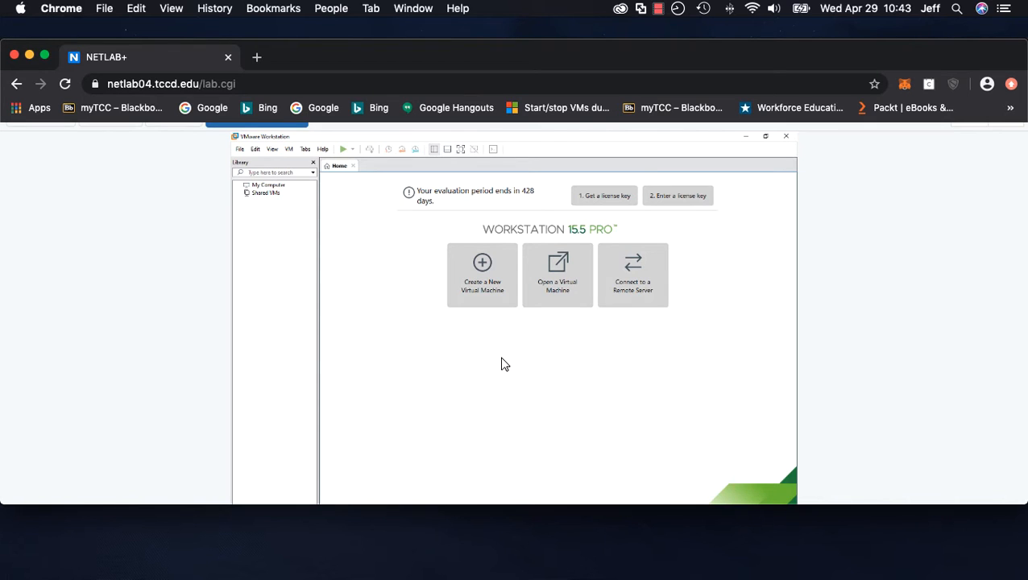
pyautogui.click(488, 290)
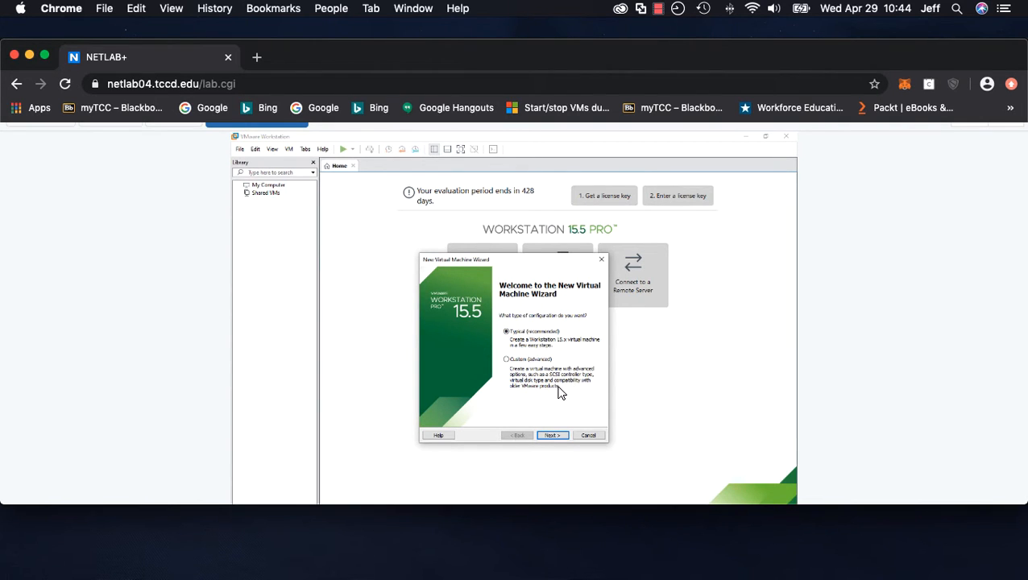
# Keep the Typical configuration and use the Windows10 - 1909 ISO from the VMs (V:) ISOs folder as the installer disc image
pyautogui.click(552, 435)
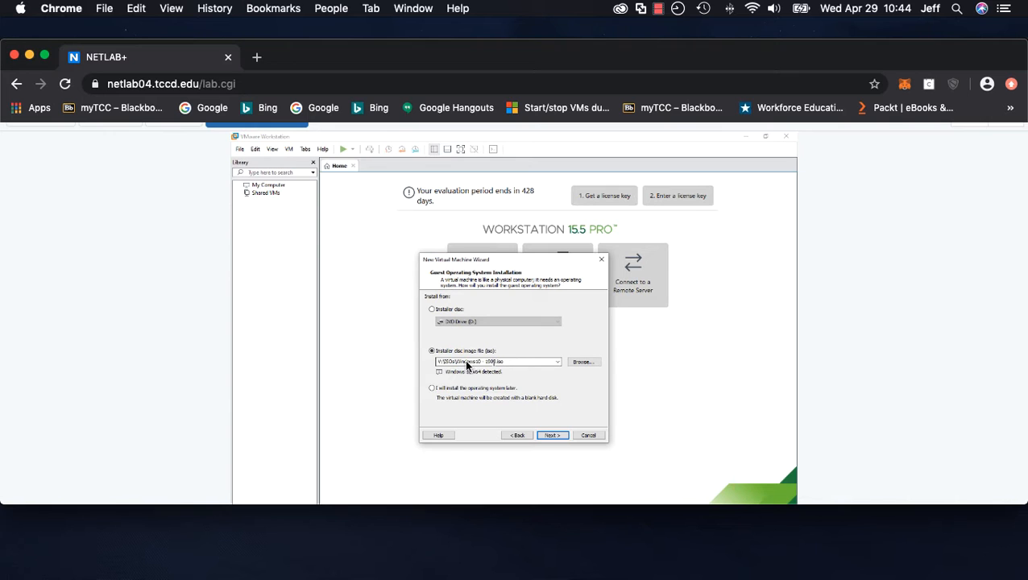
pyautogui.click(581, 362)
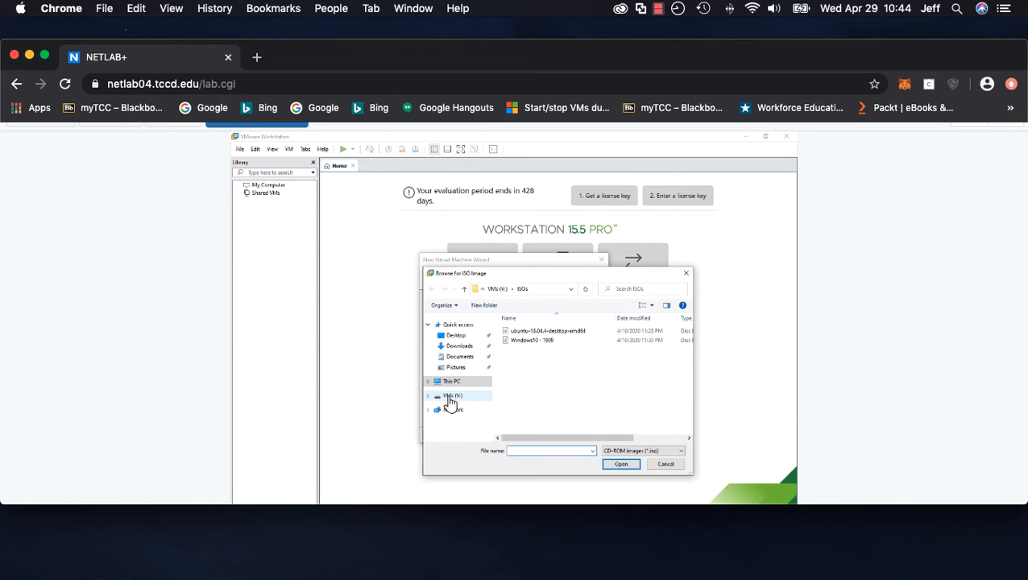
pyautogui.click(451, 396)
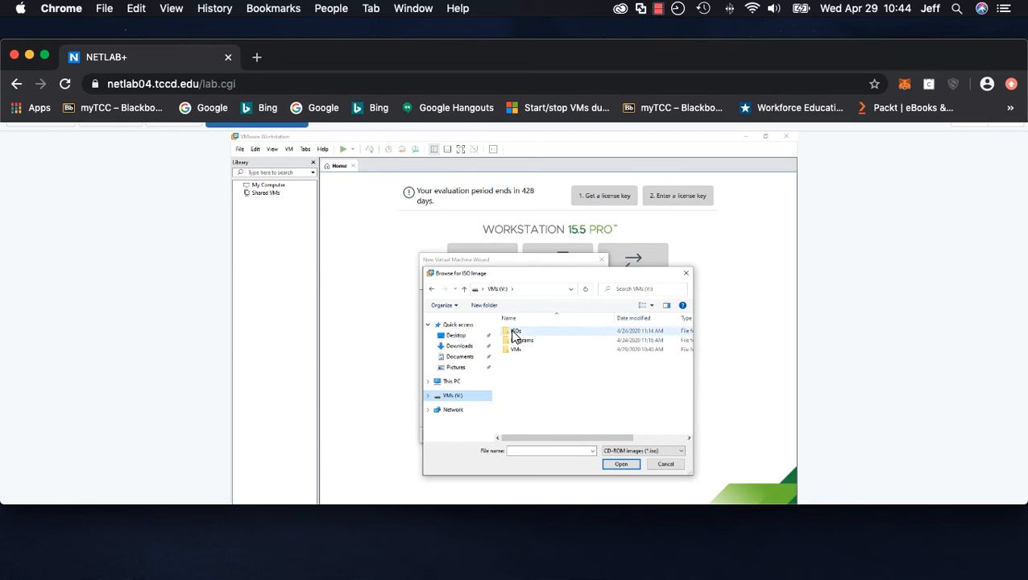
pyautogui.click(514, 331)
pyautogui.doubleClick(515, 332)
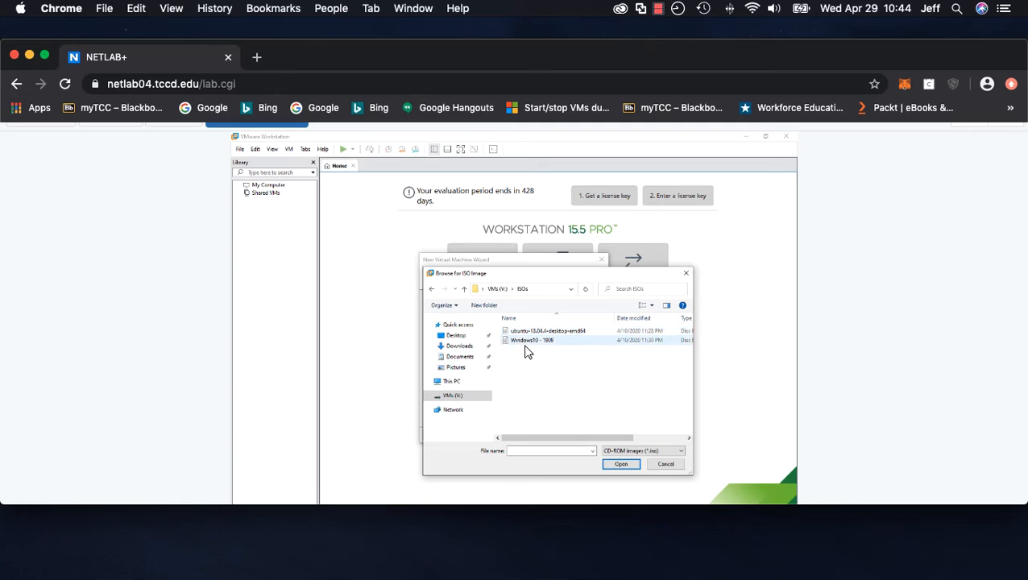
pyautogui.click(540, 343)
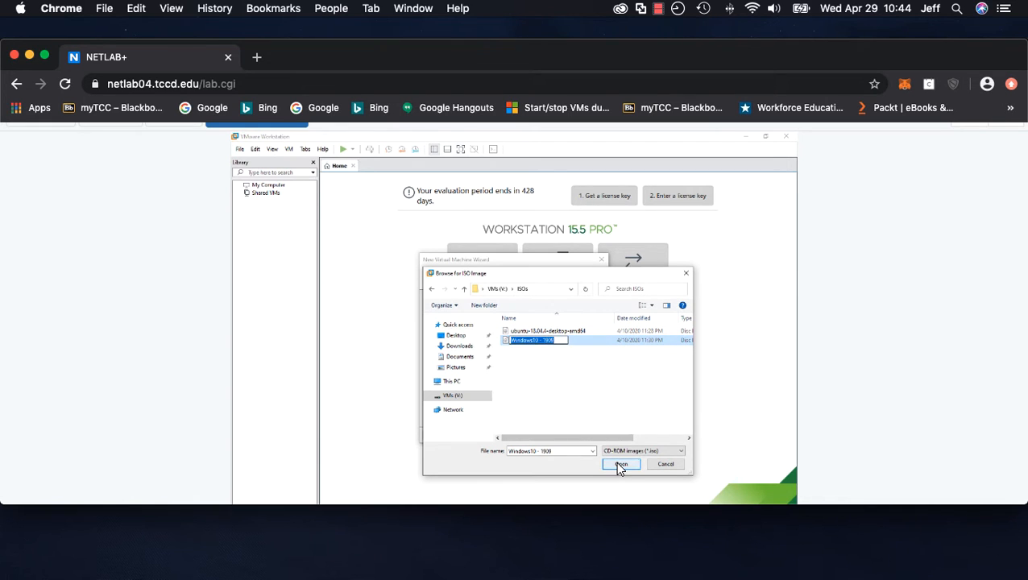
pyautogui.click(556, 359)
pyautogui.click(556, 341)
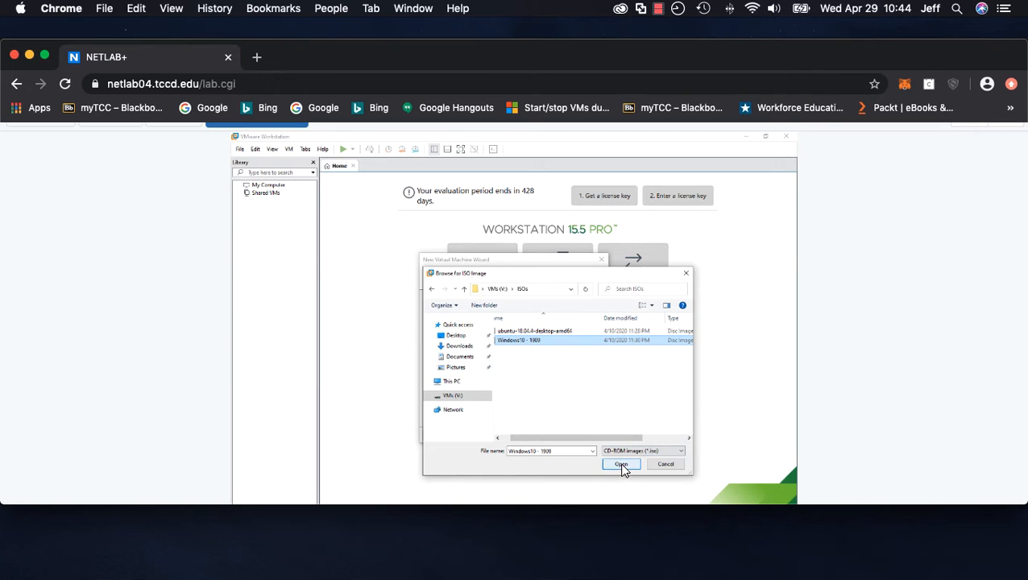
pyautogui.click(620, 465)
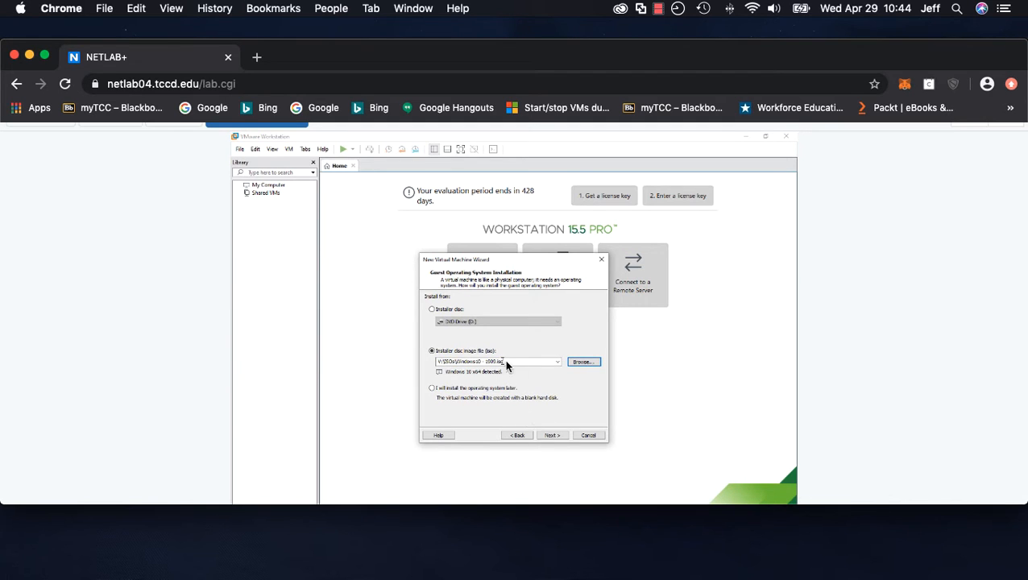
pyautogui.click(551, 435)
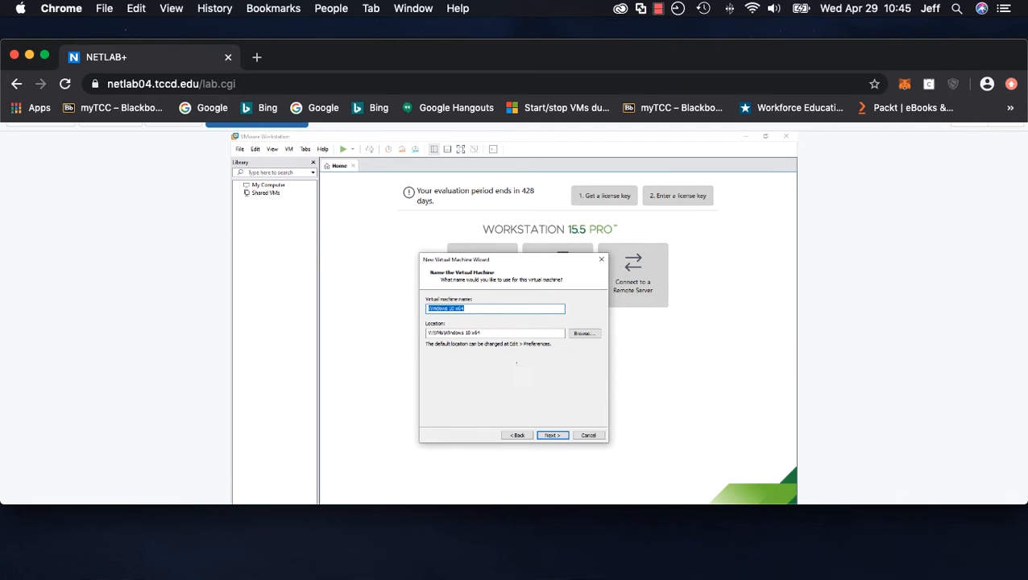
# Name the virtual machine VM1 and keep the default 60 GB split virtual disk
pyautogui.write('VM1')
pyautogui.click(552, 435)
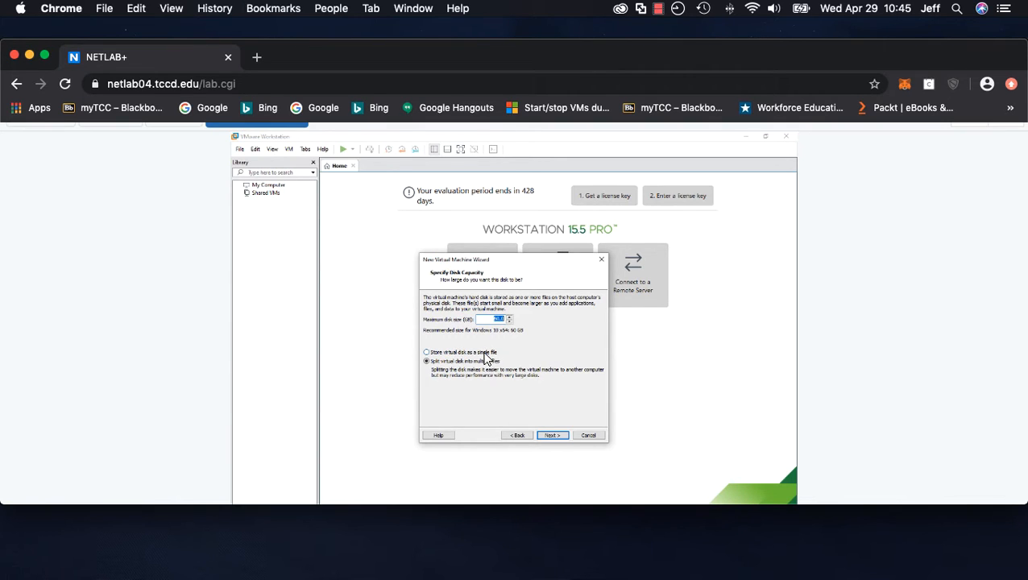
pyautogui.click(552, 436)
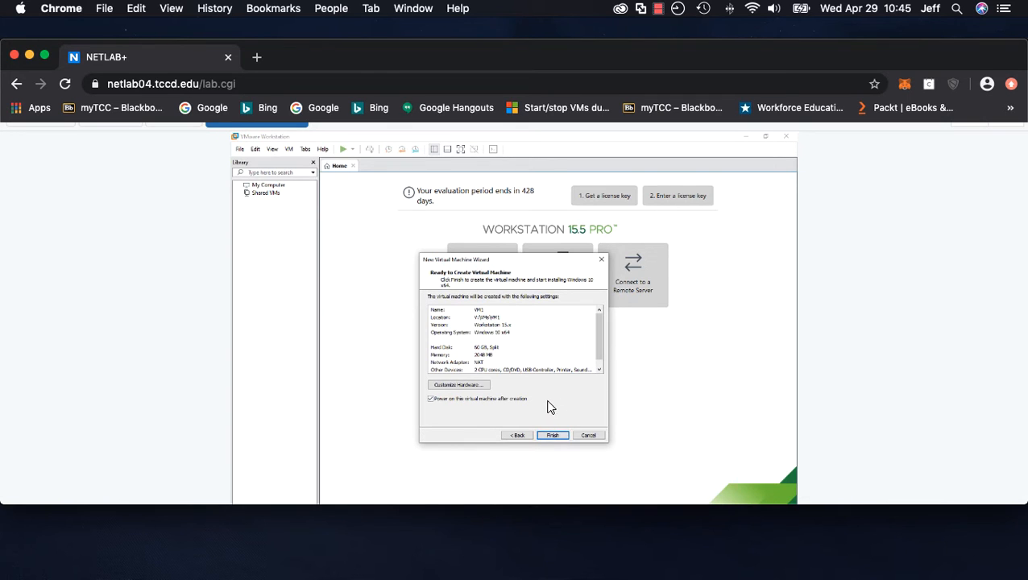
# Customize the VM's hardware by adding a second network adapter
pyautogui.click(473, 385)
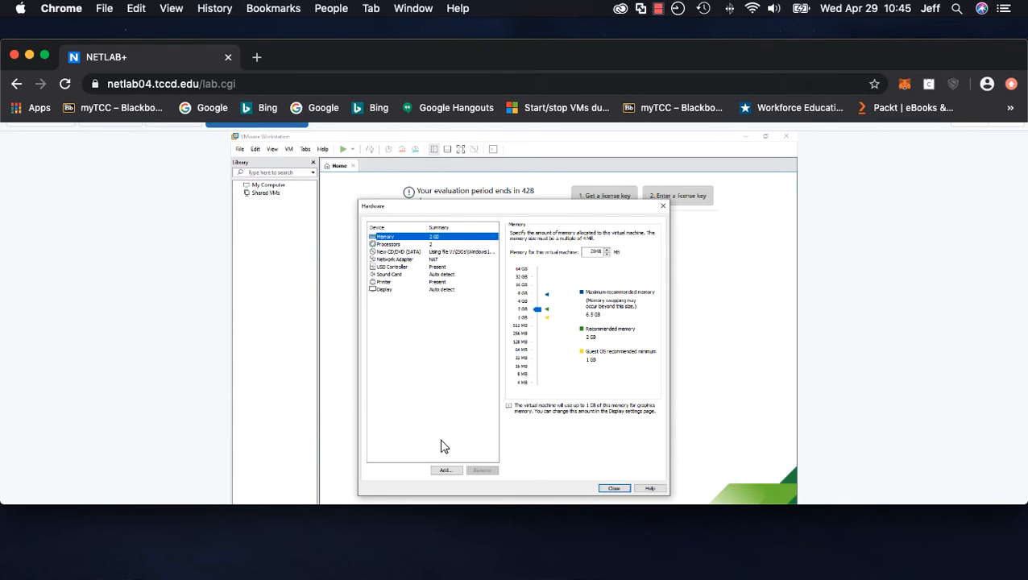
pyautogui.click(446, 469)
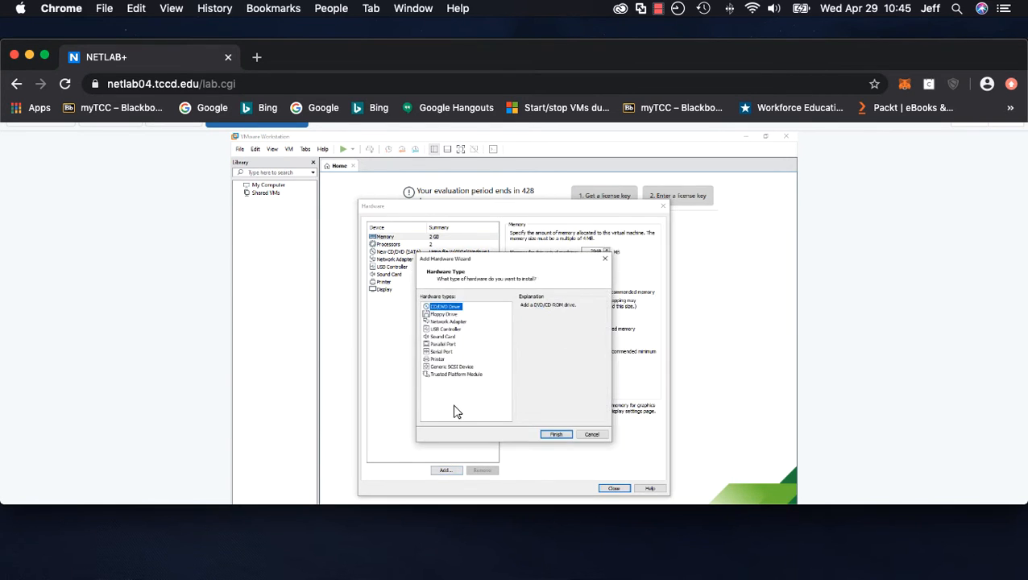
pyautogui.click(447, 322)
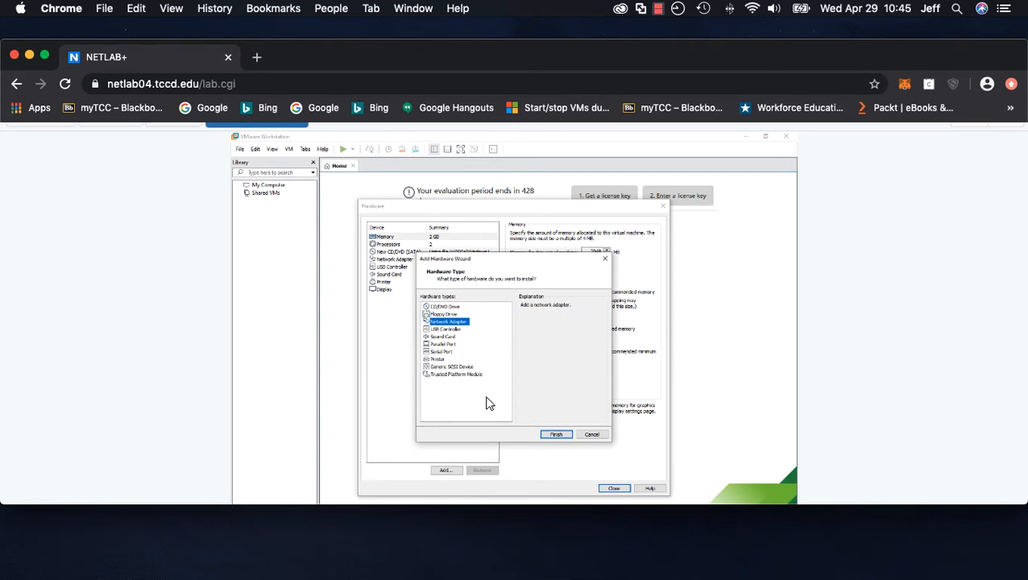
pyautogui.click(556, 434)
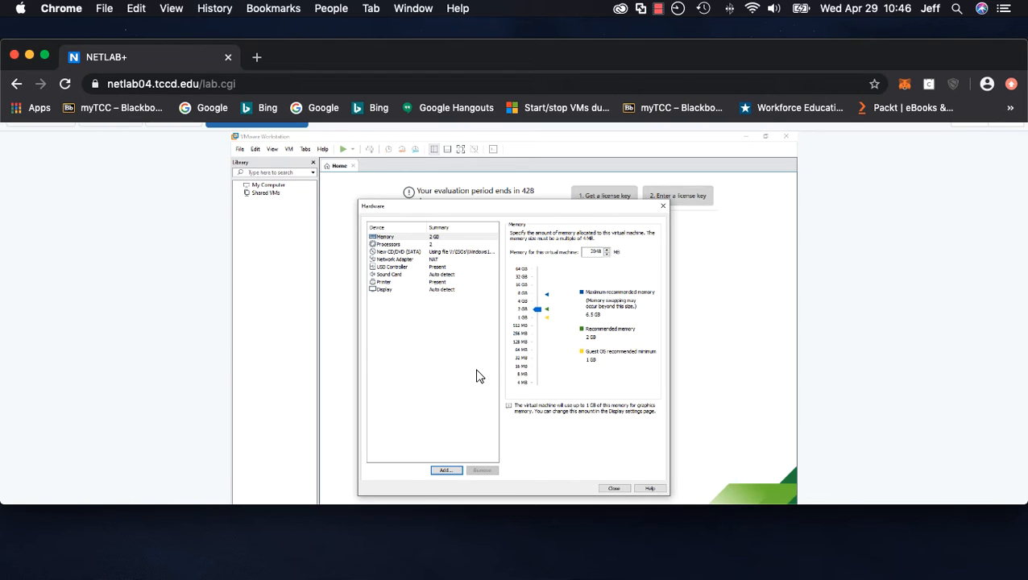
pyautogui.click(613, 488)
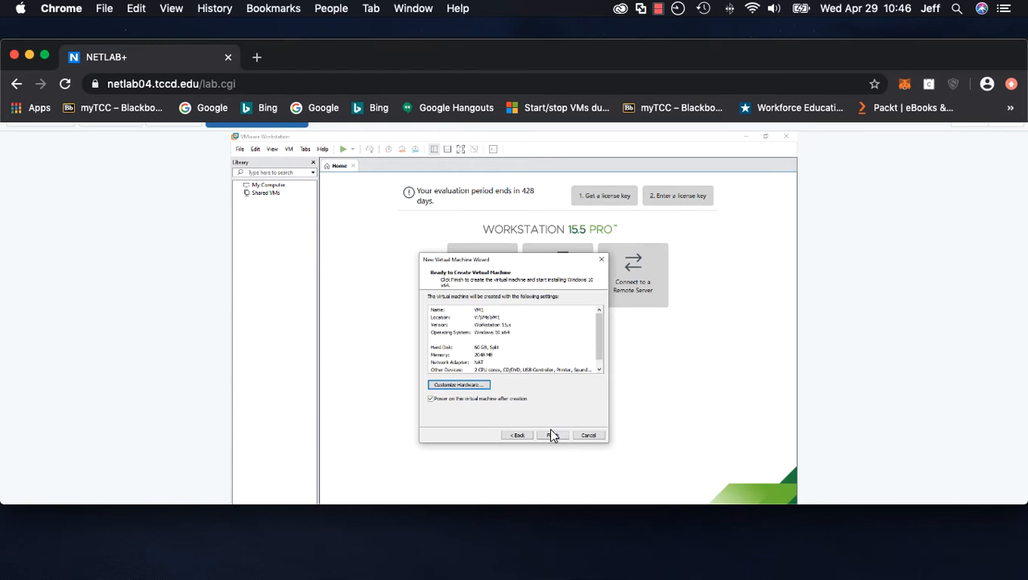
# Finish creating the virtual machine and boot it from the installer disc
pyautogui.click(552, 436)
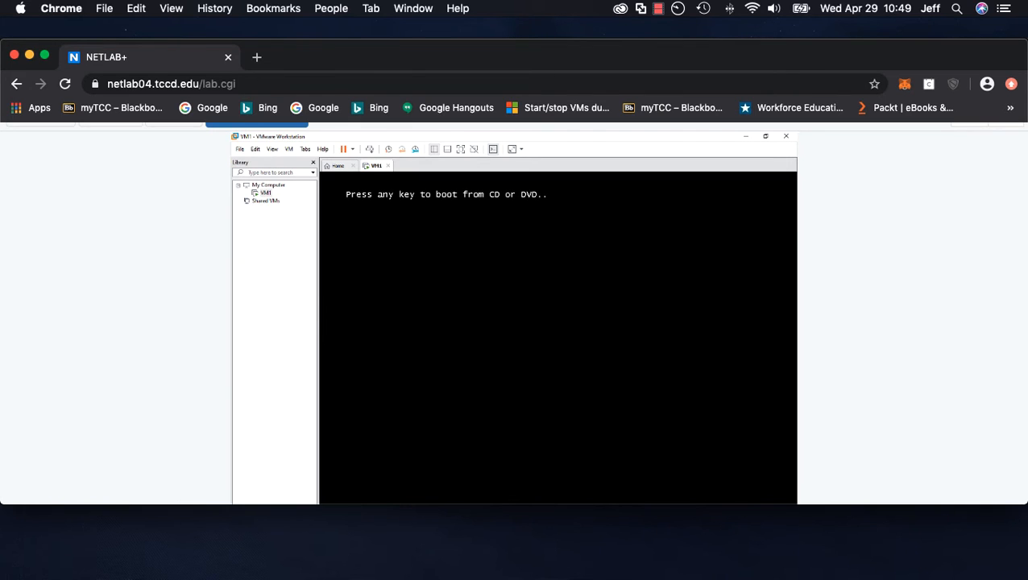
pyautogui.press('Return')
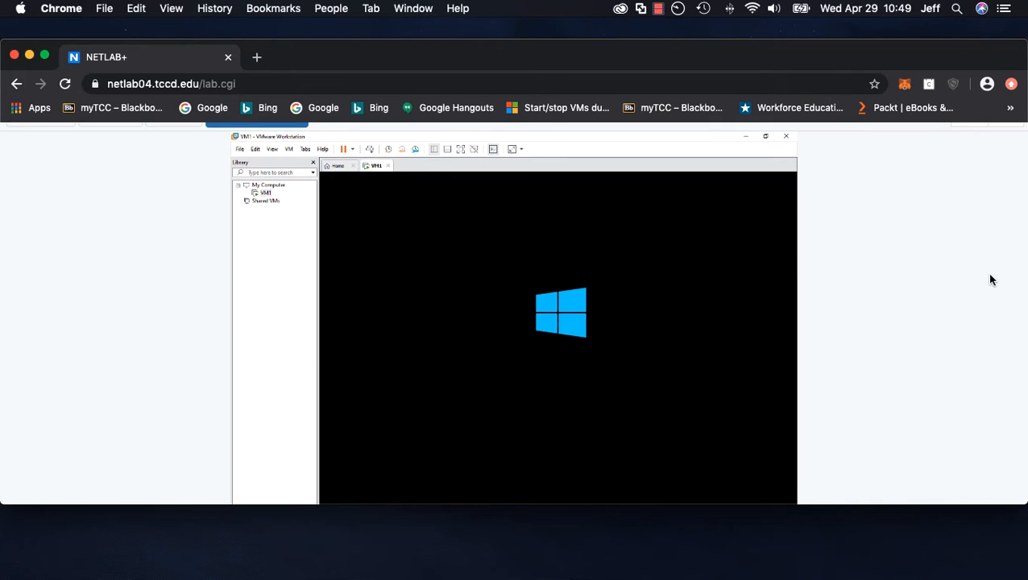
pyautogui.scroll(-2, 936, 304)
pyautogui.scroll(1, 937, 303)
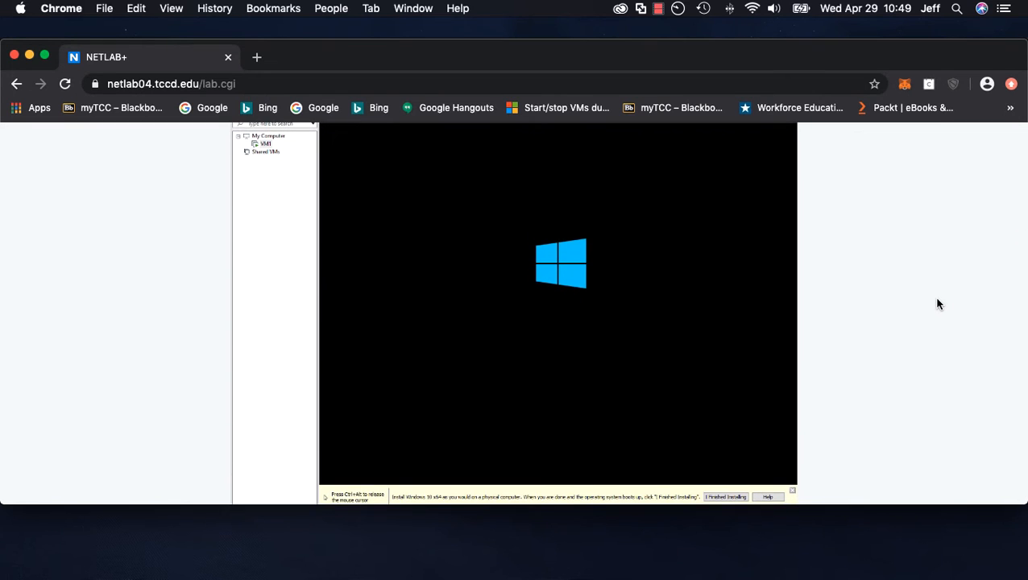
pyautogui.scroll(-1, 937, 303)
pyautogui.scroll(1, 936, 303)
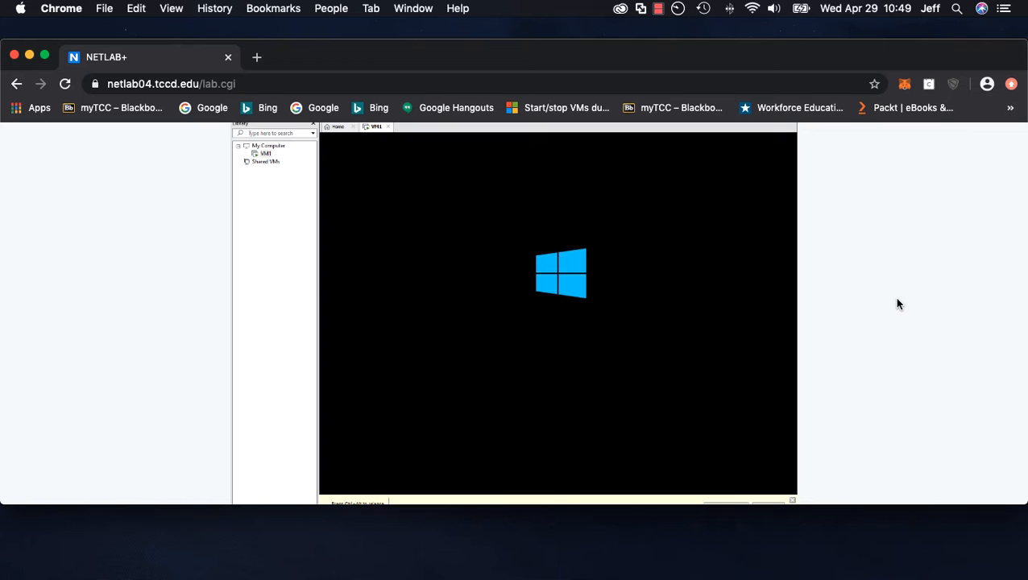
pyautogui.scroll(-2, 891, 307)
pyautogui.scroll(2, 890, 307)
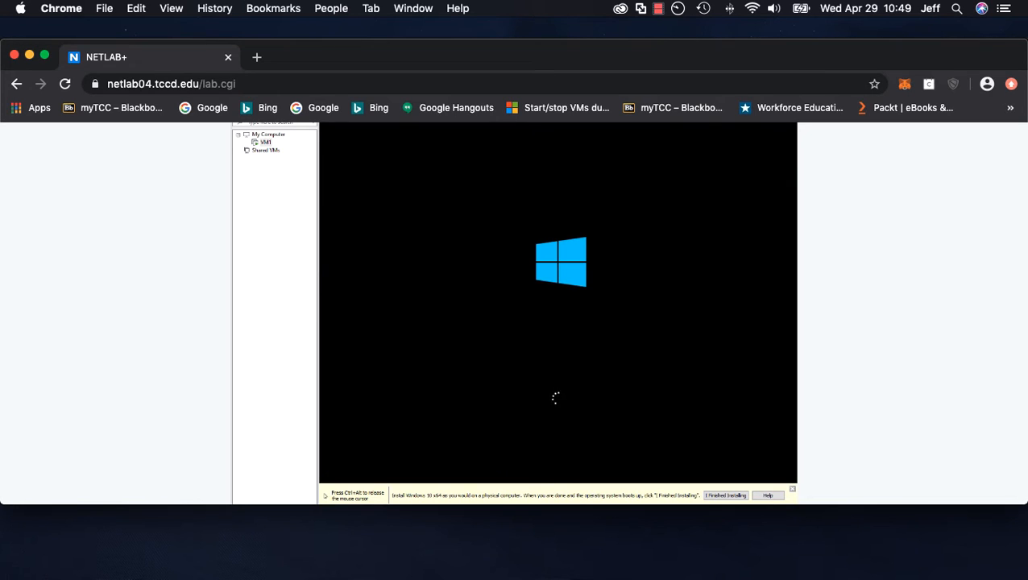
pyautogui.scroll(-1, 784, 436)
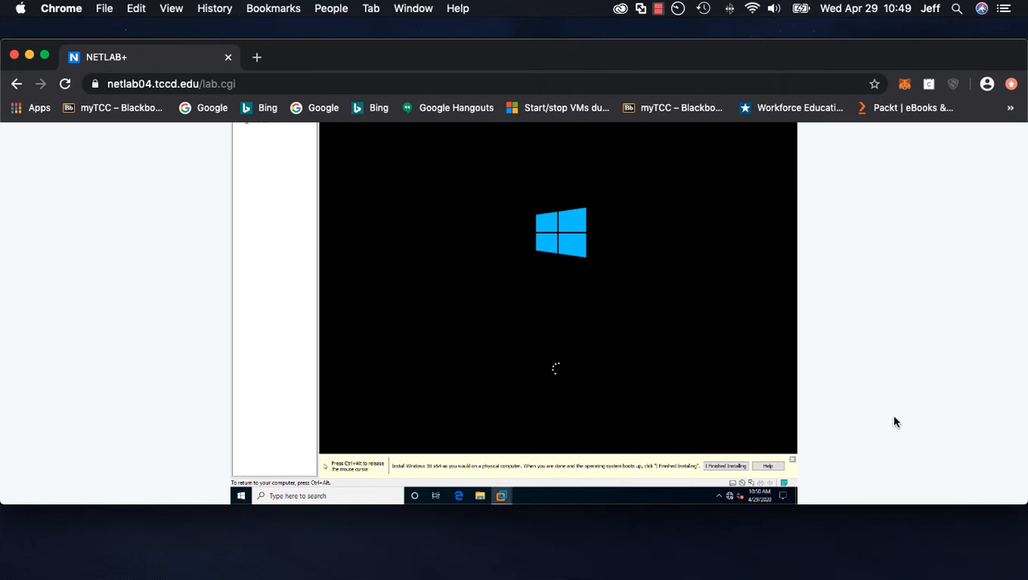
pyautogui.scroll(2, 879, 419)
pyautogui.scroll(-1, 878, 420)
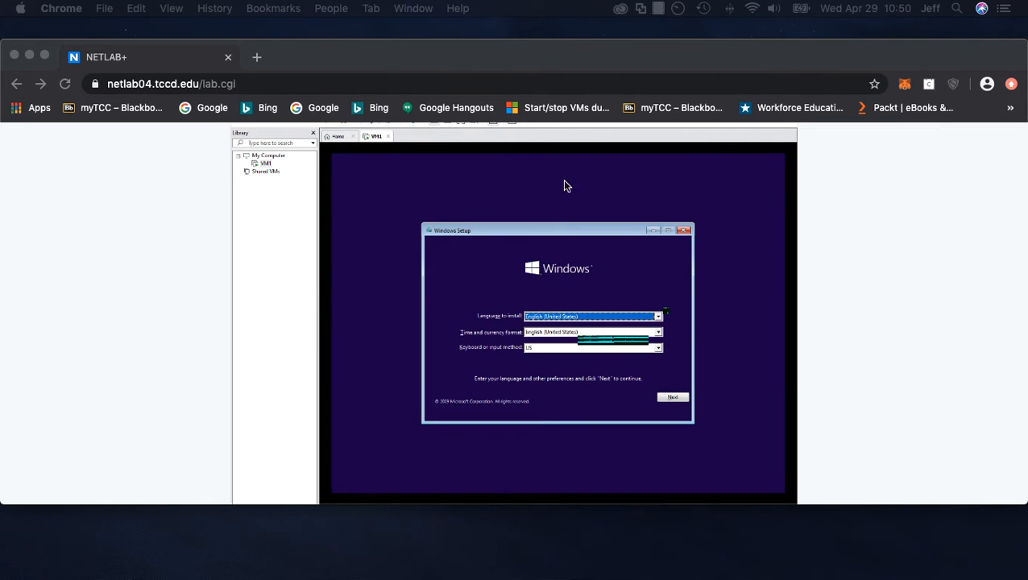
# Accept the default language, time and keyboard settings and start the Windows installation
pyautogui.click(673, 401)
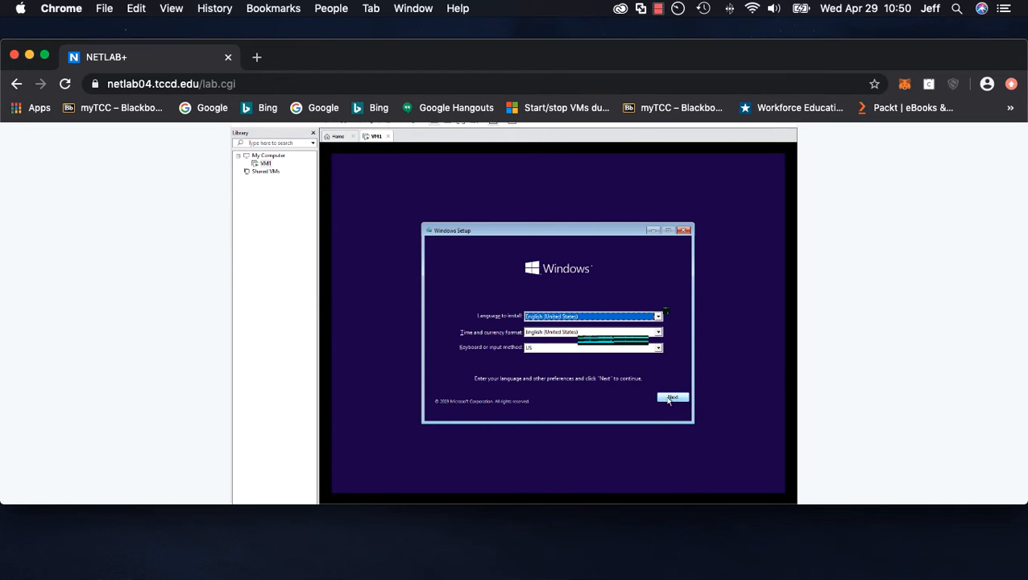
pyautogui.click(669, 398)
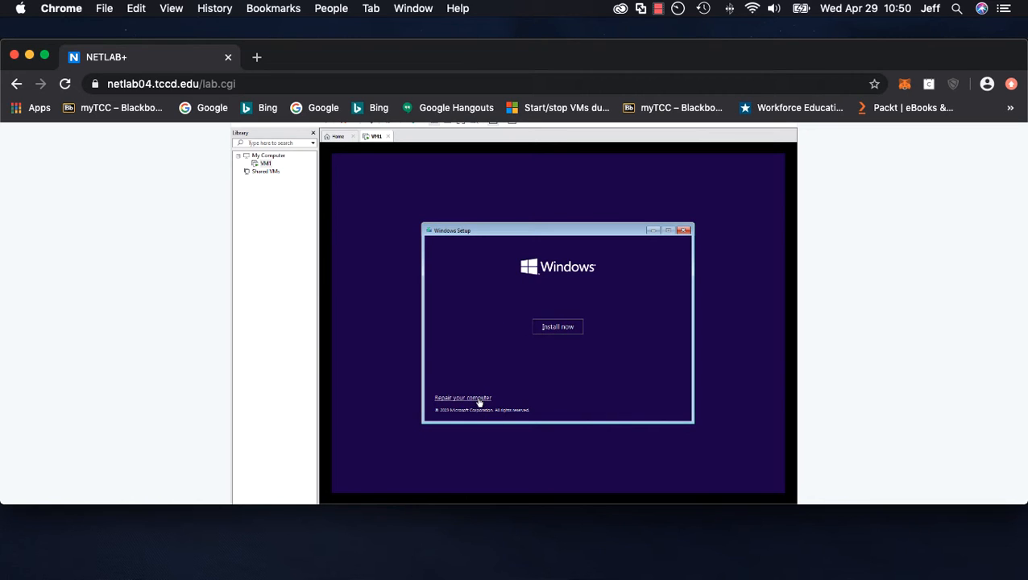
pyautogui.click(551, 330)
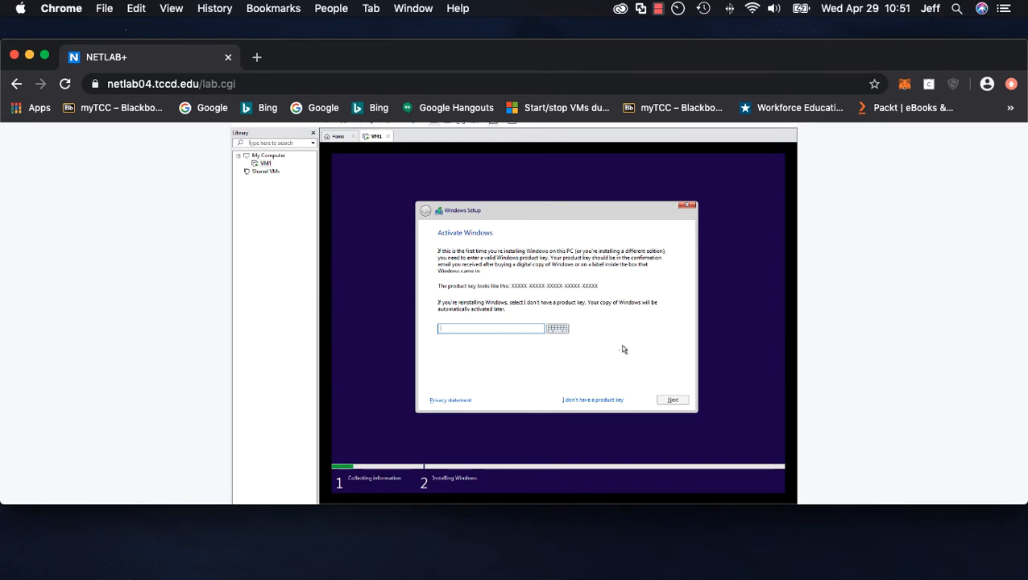
# Skip entering a product key and choose the Windows 10 Pro edition
pyautogui.click(597, 401)
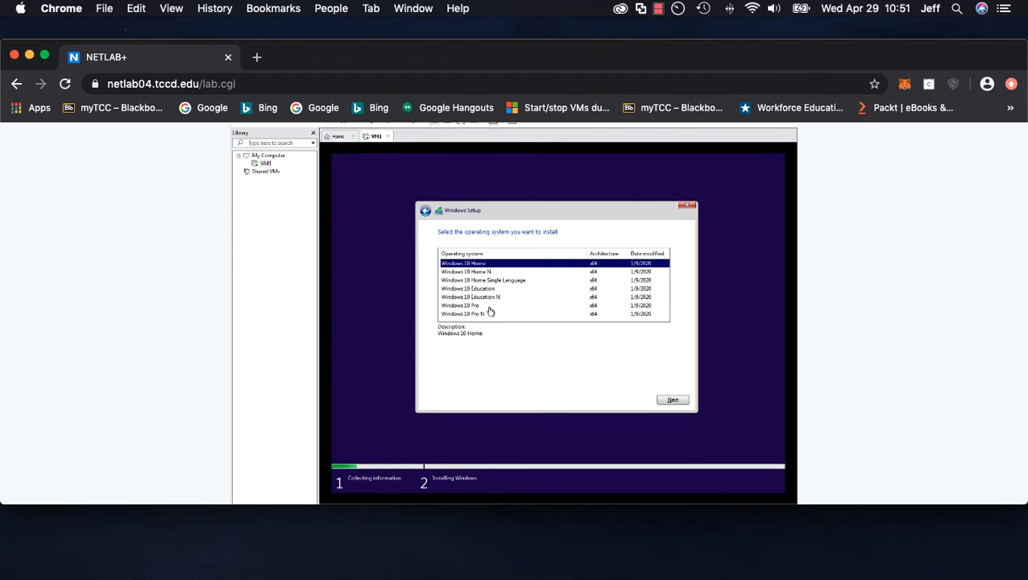
pyautogui.click(504, 307)
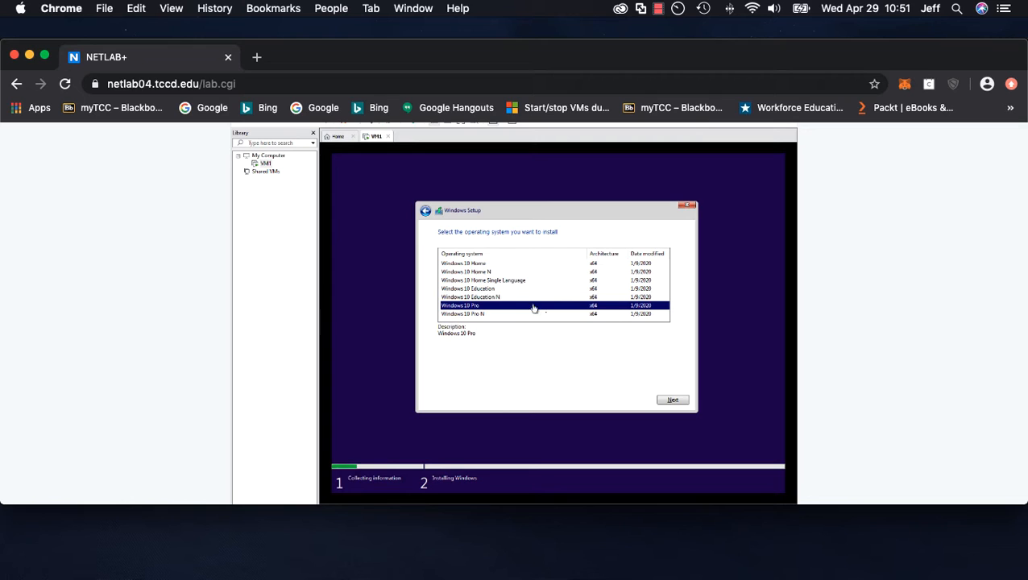
pyautogui.click(666, 403)
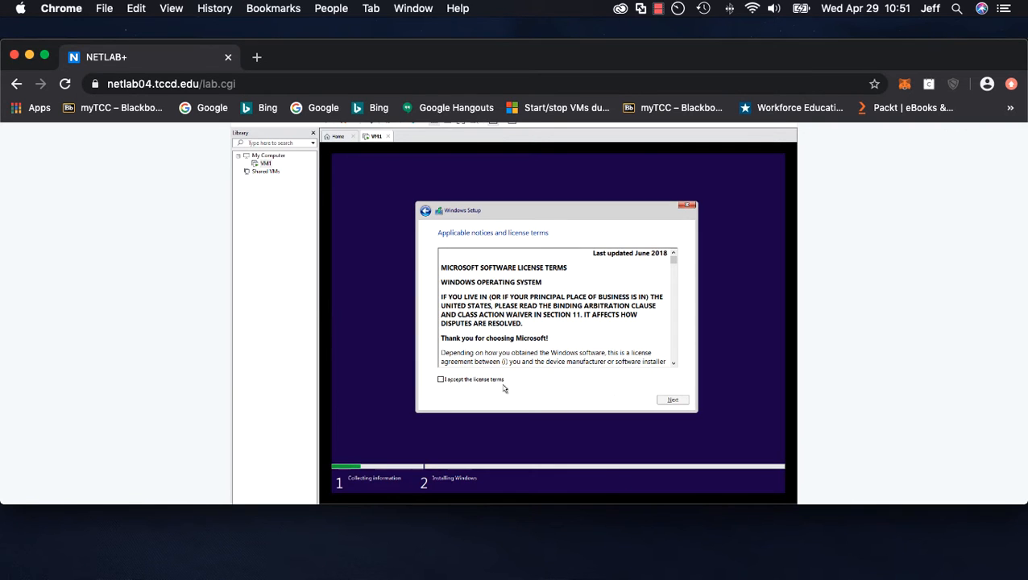
# Accept the license terms and choose the Custom: Install Windows only installation type
pyautogui.click(447, 381)
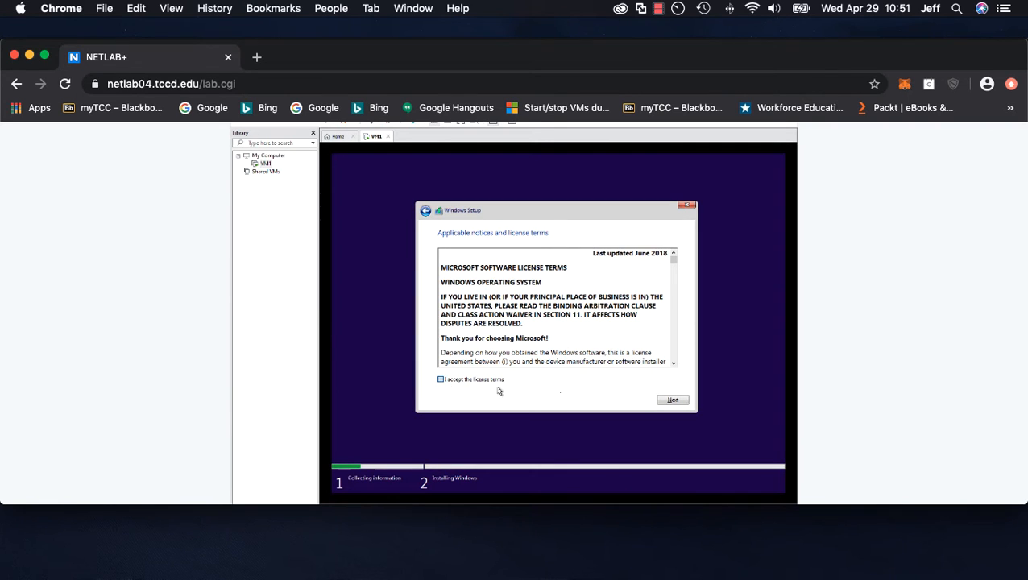
pyautogui.click(673, 401)
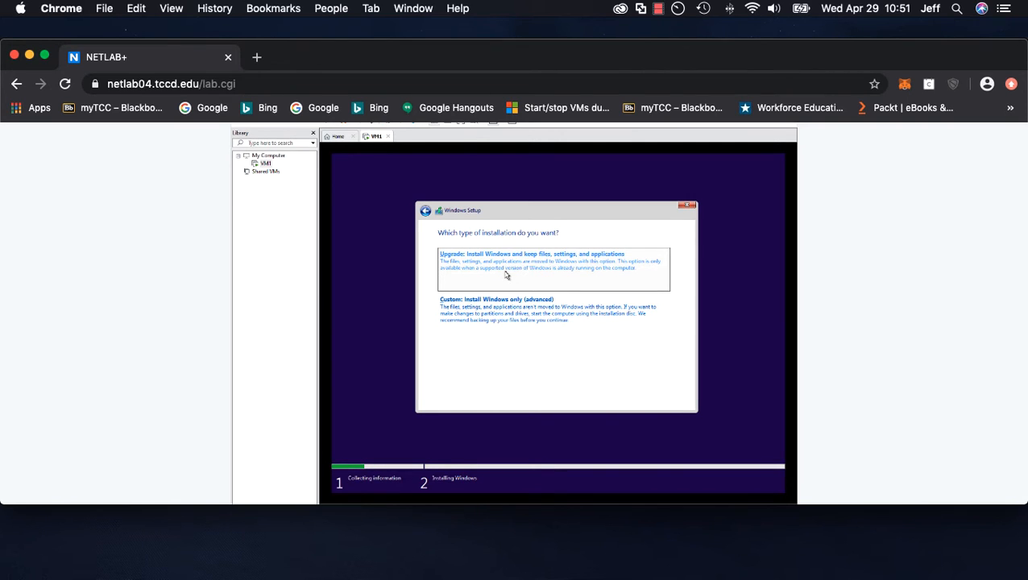
pyautogui.click(505, 317)
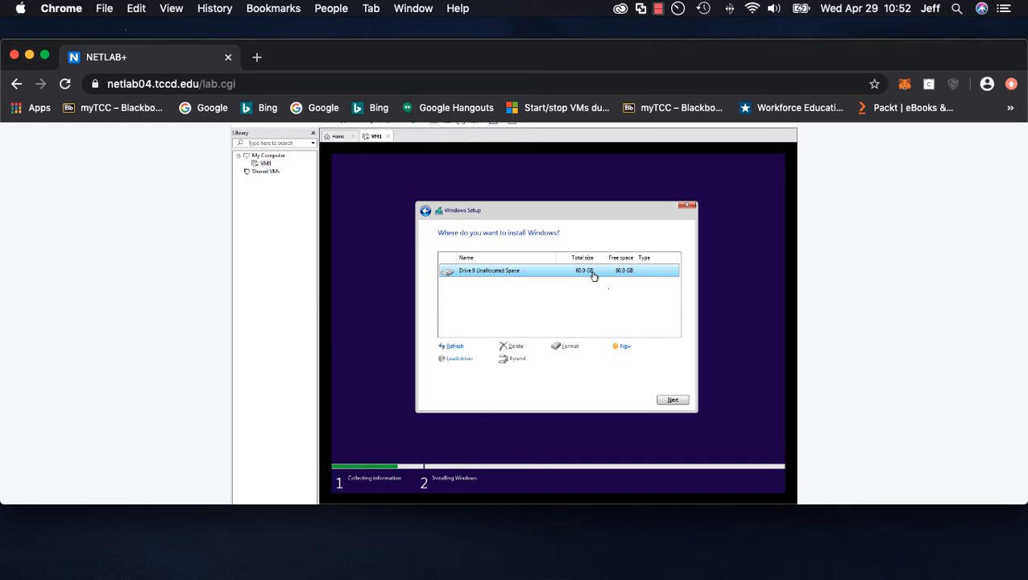
# Install Windows onto Drive 0 Unallocated Space without creating a partition
pyautogui.click(624, 347)
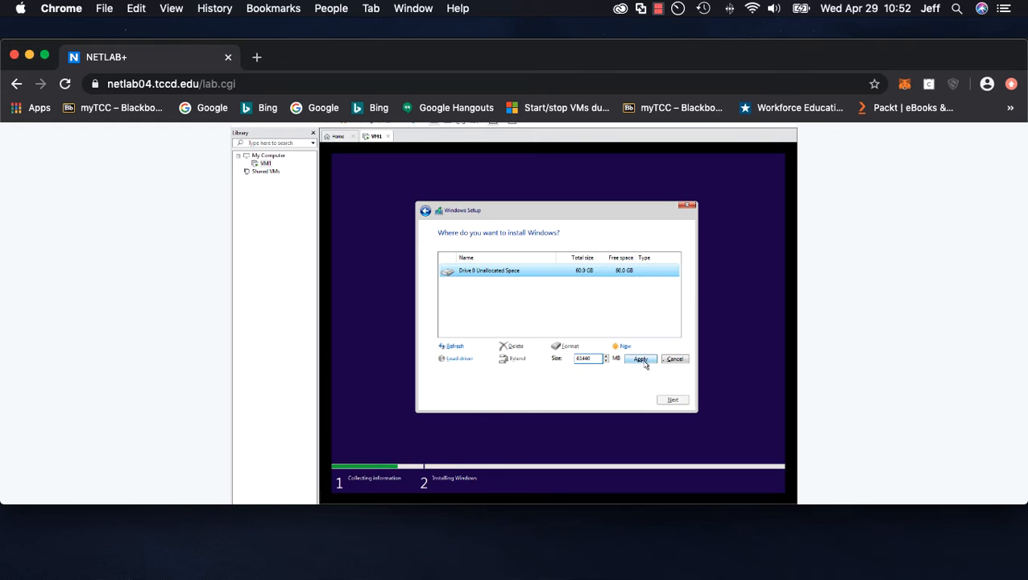
pyautogui.click(675, 360)
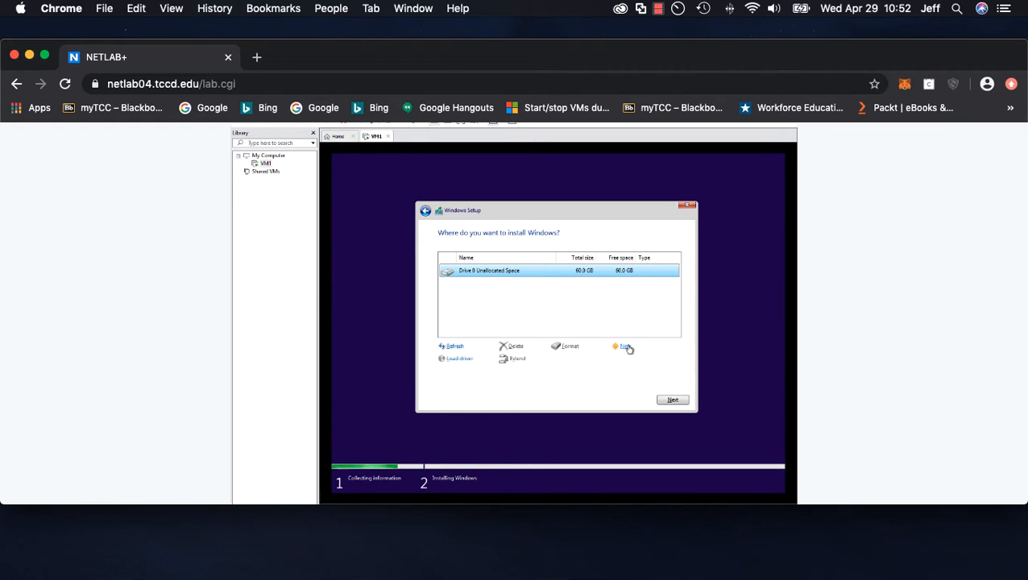
pyautogui.click(672, 401)
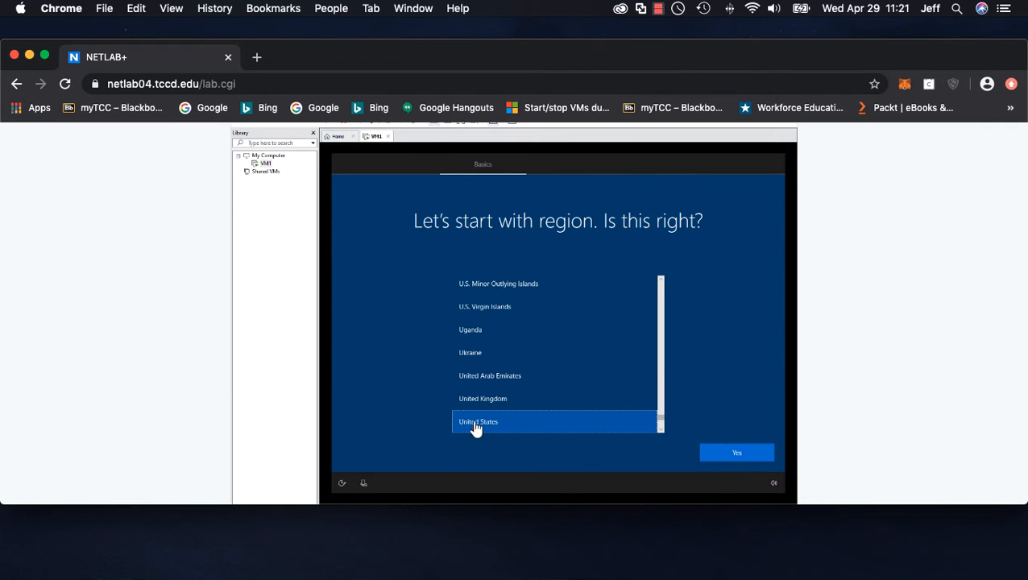
# Confirm United States as the region and US as the keyboard layout
pyautogui.click(735, 453)
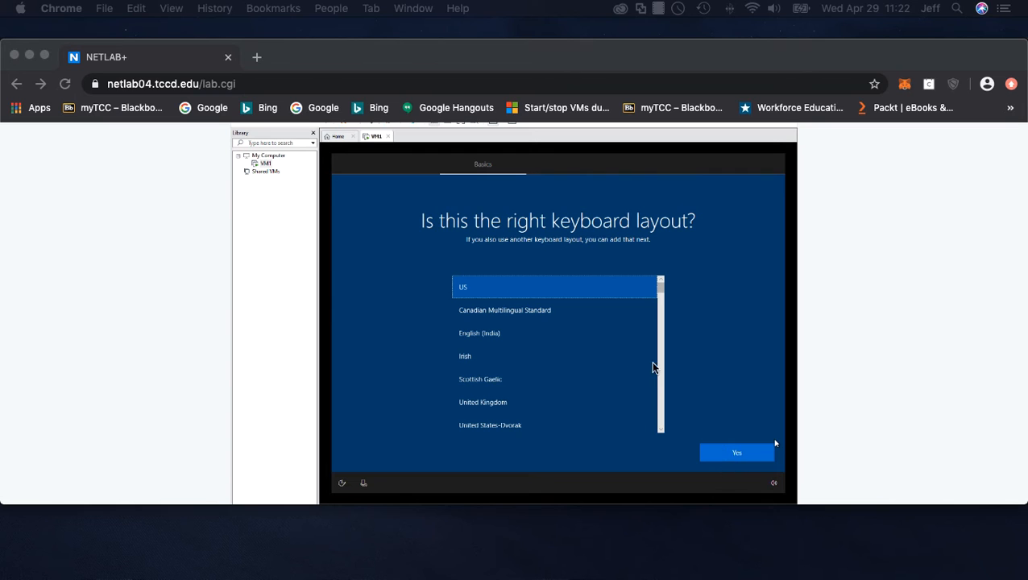
pyautogui.click(737, 454)
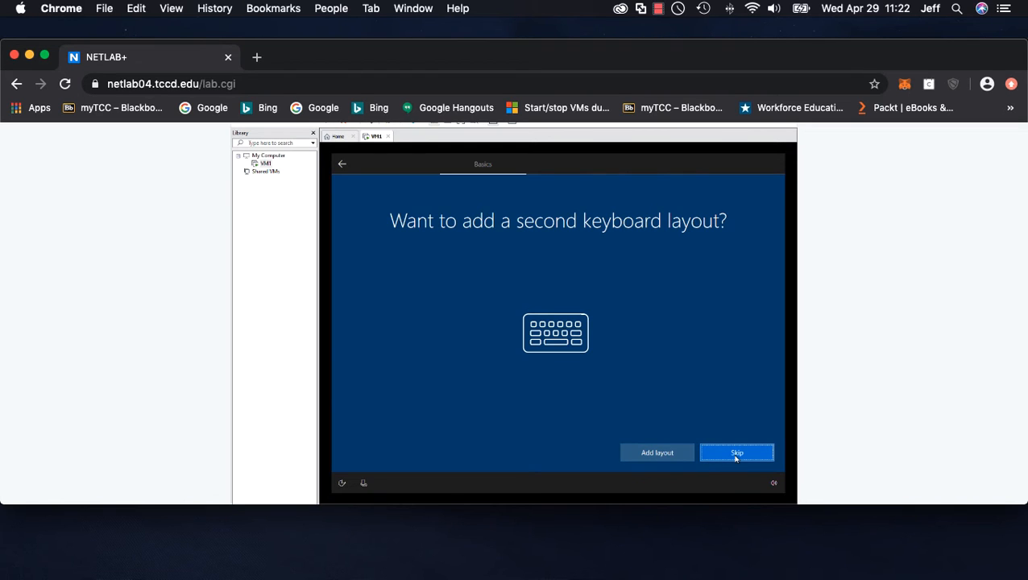
# Skip adding a second keyboard layout and continue setup without internet using the limited setup
pyautogui.click(736, 453)
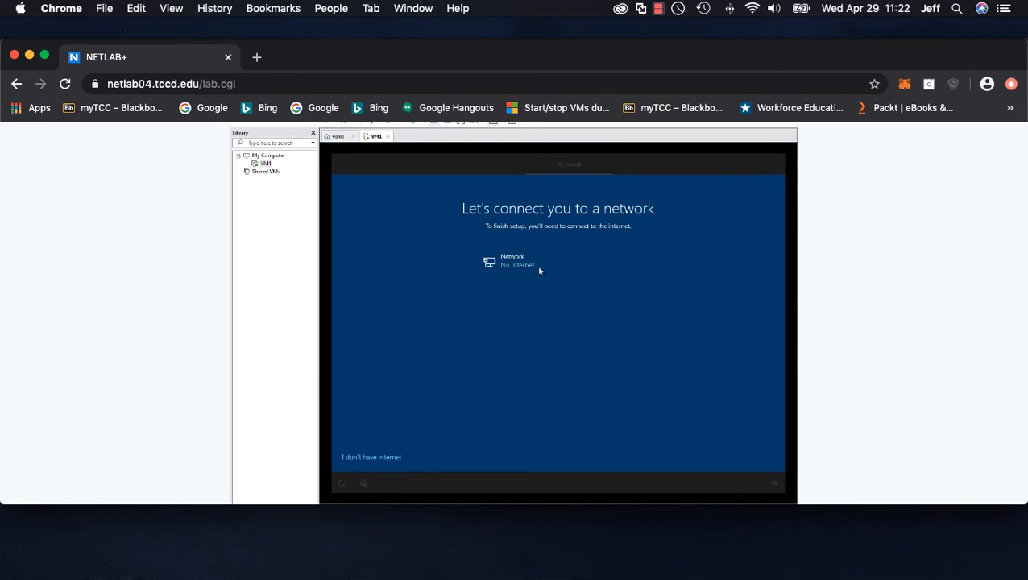
pyautogui.click(379, 457)
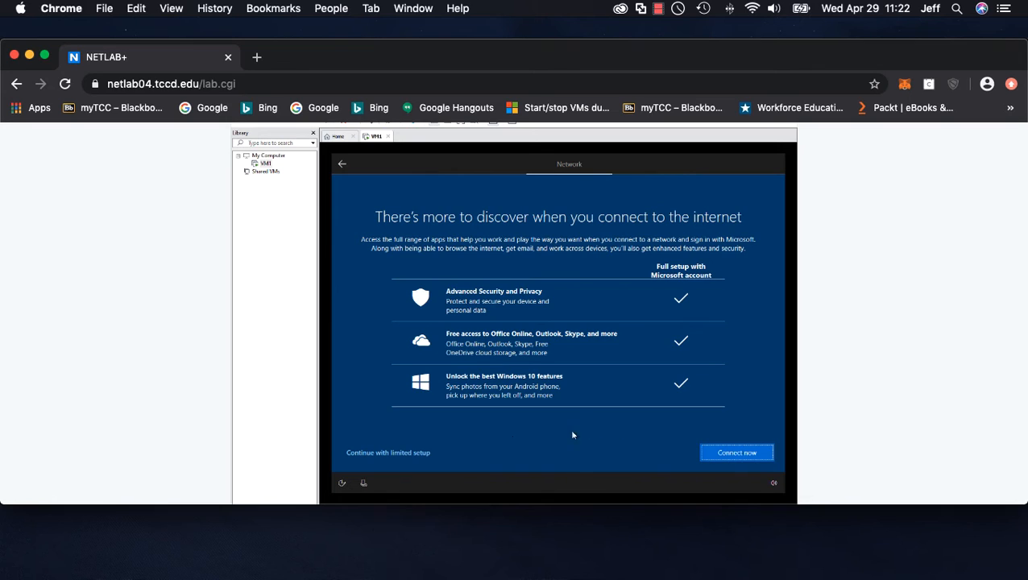
pyautogui.click(393, 456)
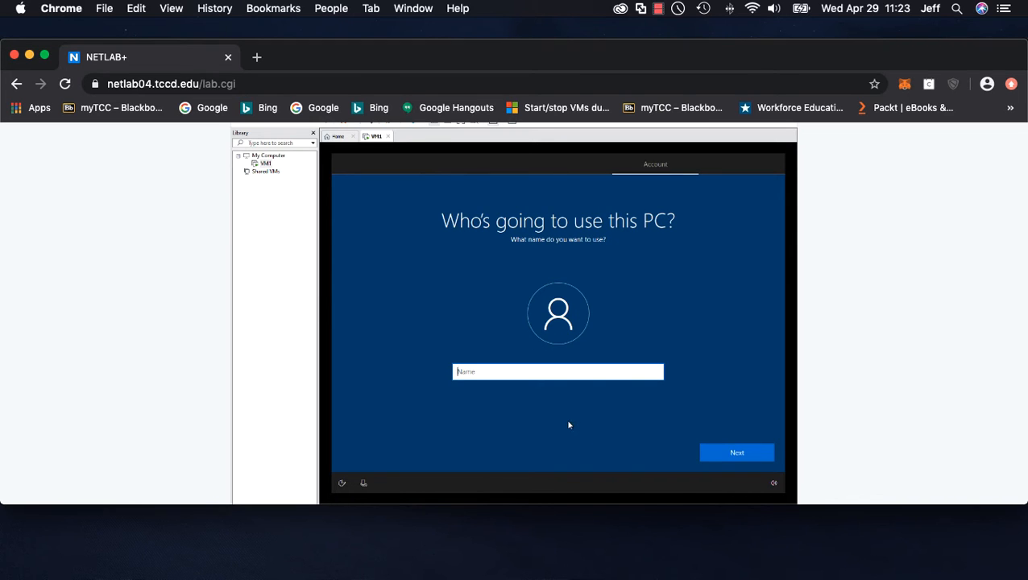
# Create a local account named Student, entering and confirming its password
pyautogui.write('Student')
pyautogui.click(734, 455)
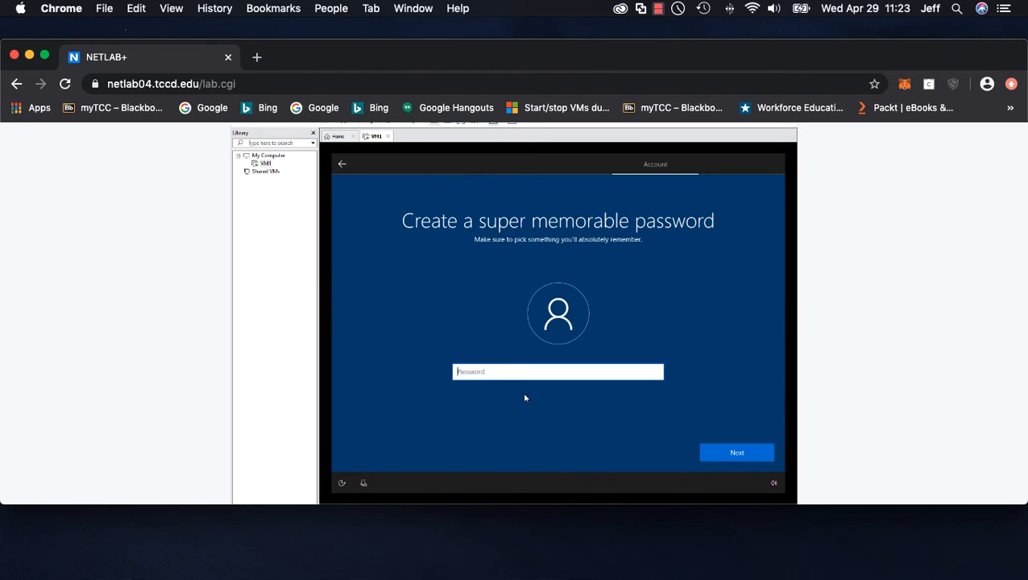
pyautogui.write('Password')
pyautogui.click(656, 371)
pyautogui.click(656, 372)
pyautogui.click(737, 453)
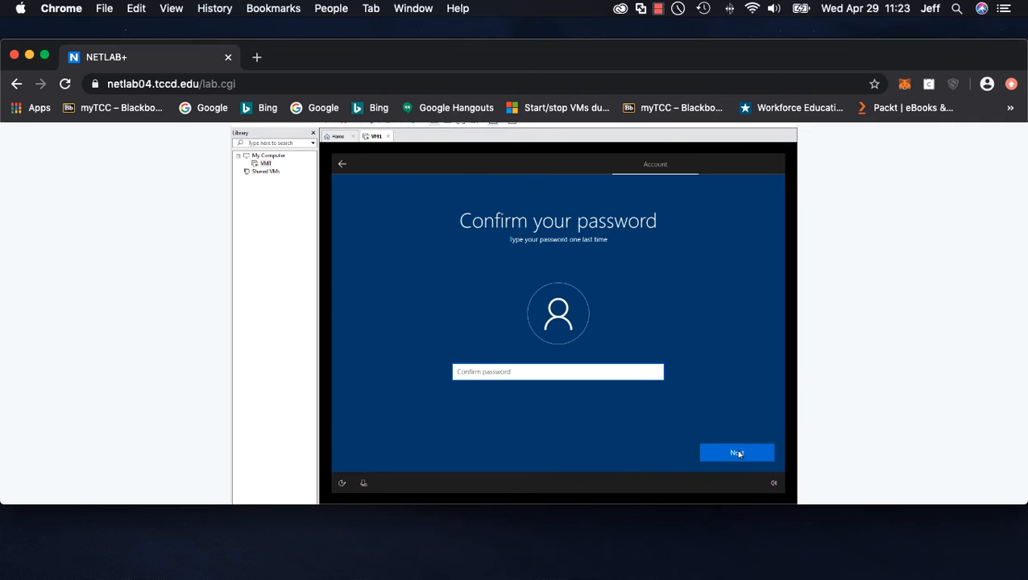
pyautogui.write('password')
pyautogui.click(737, 454)
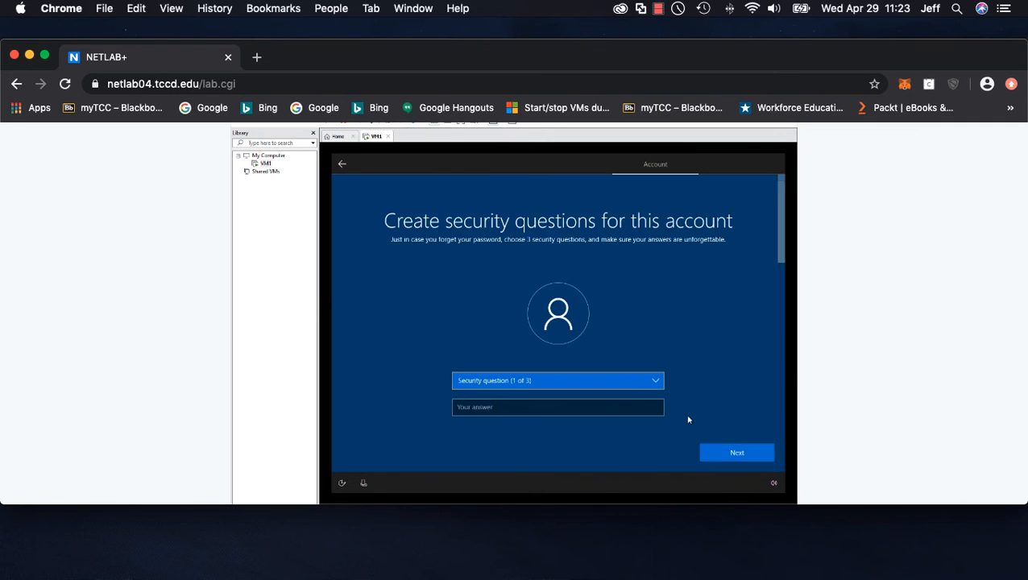
# Choose "What's the name of the city where you were born?" as the first security question and enter its answer
pyautogui.click(520, 405)
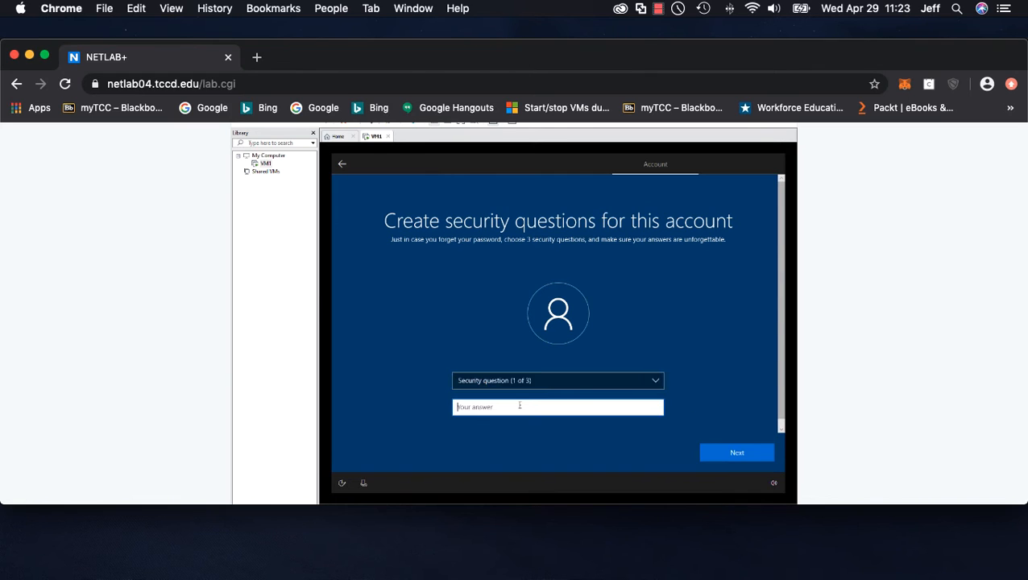
pyautogui.write('password')
pyautogui.click(701, 448)
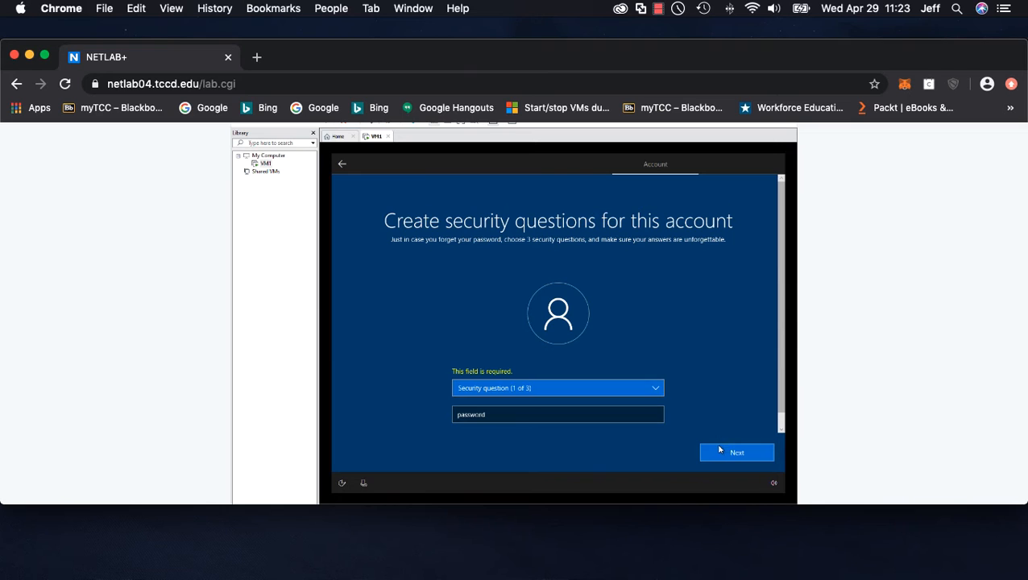
pyautogui.click(564, 417)
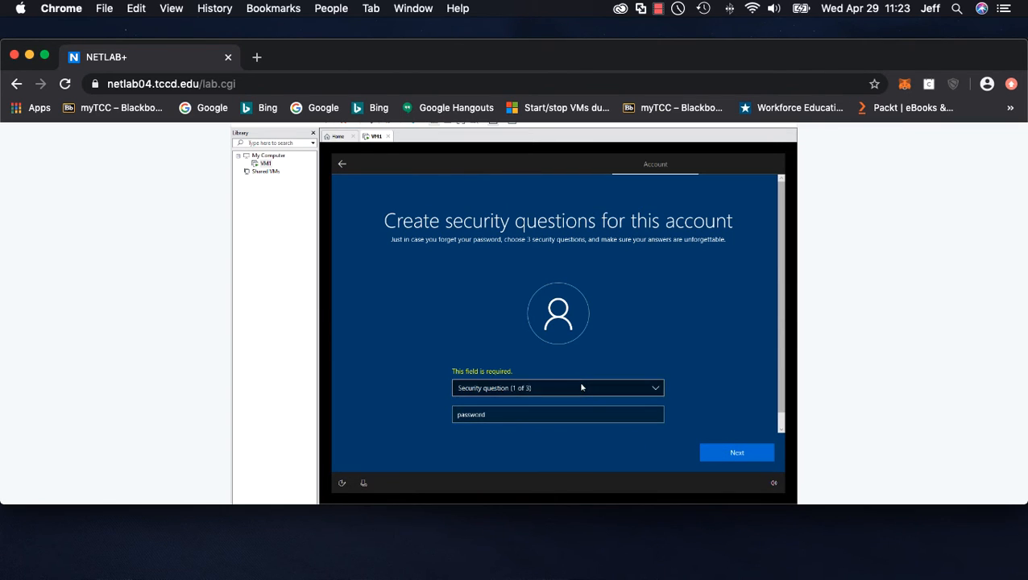
pyautogui.click(578, 389)
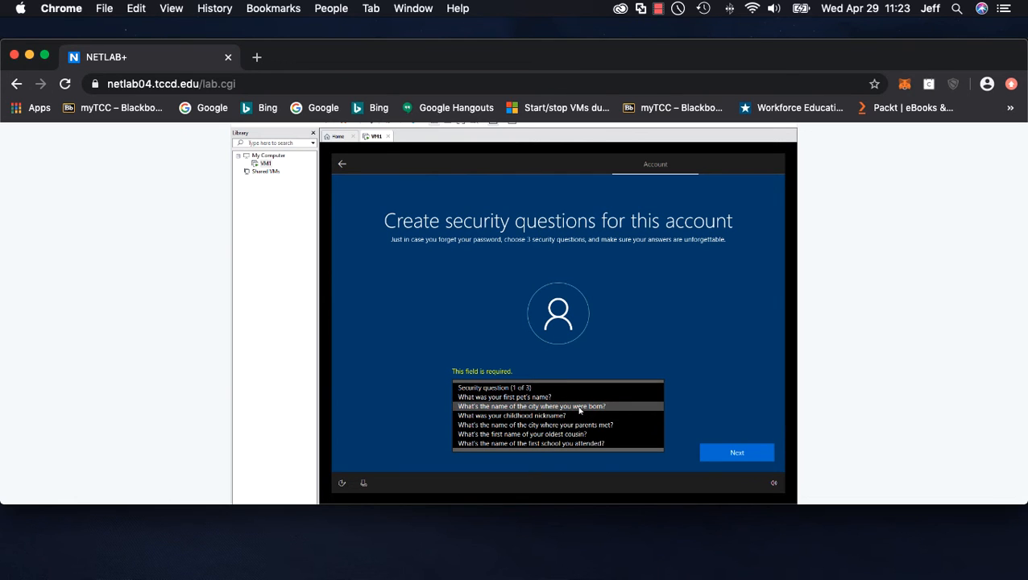
pyautogui.click(579, 407)
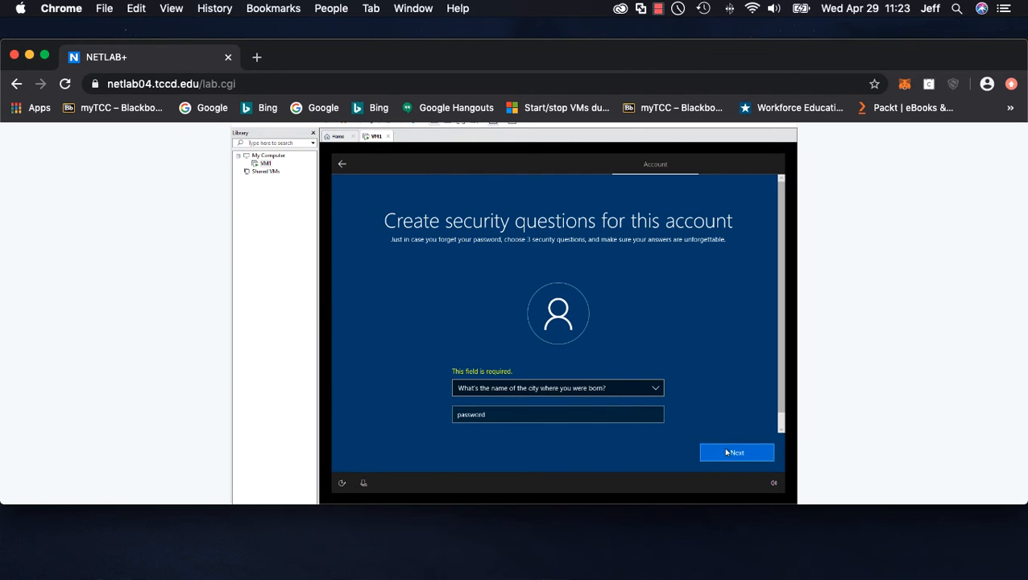
pyautogui.click(716, 451)
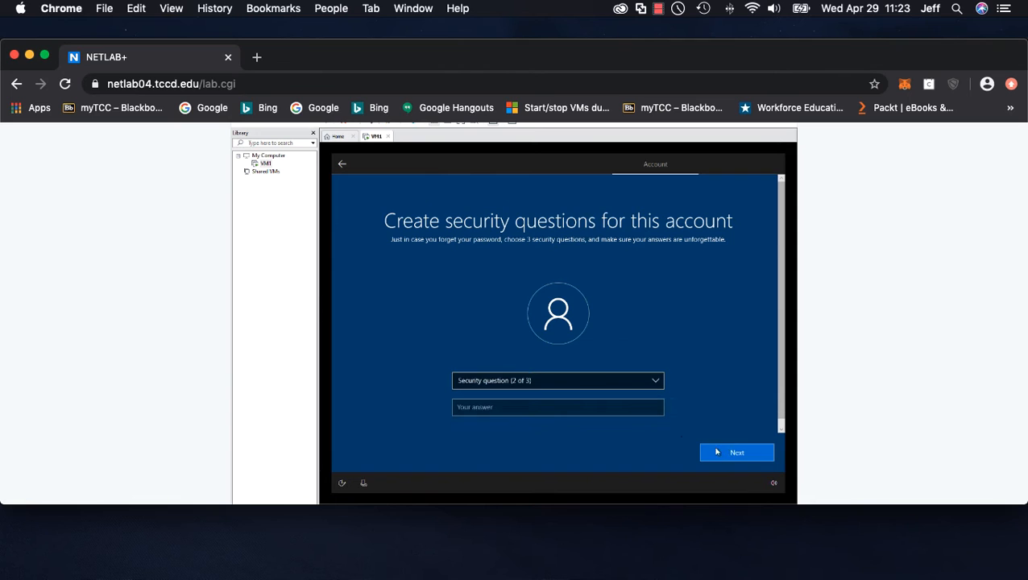
# Choose "What was your childhood nickname?" as the second security question and enter its answer
pyautogui.click(565, 382)
pyautogui.click(532, 400)
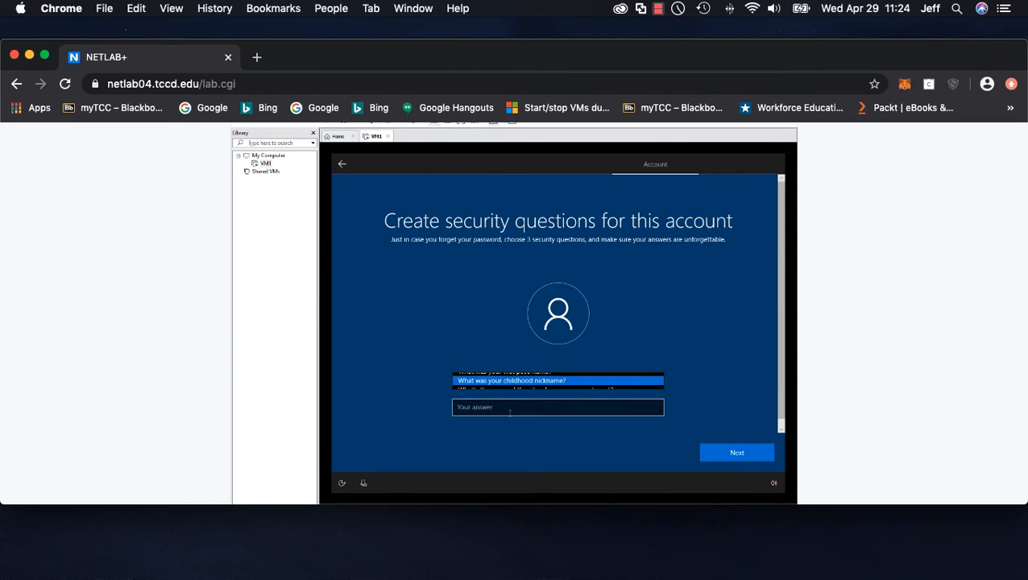
pyautogui.click(502, 414)
pyautogui.write('password')
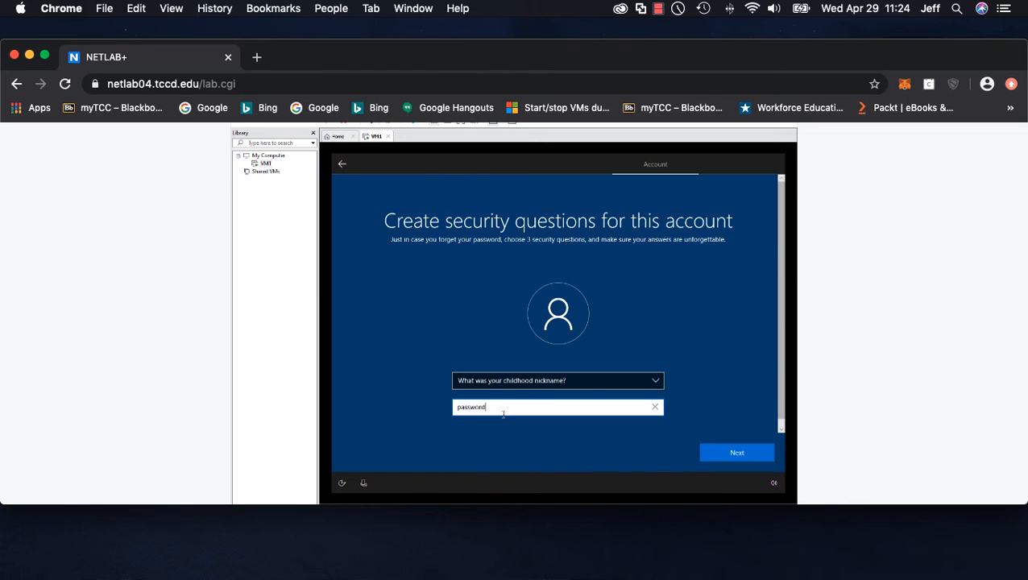
pyautogui.press('Return')
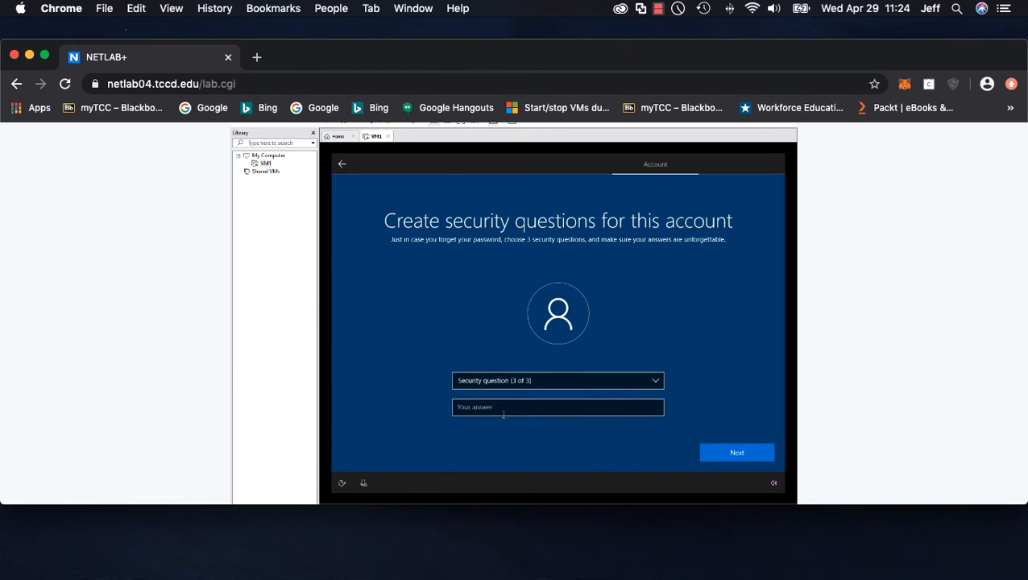
# Choose "What was your first pet's name?" as the third security question and enter its answer
pyautogui.click(512, 384)
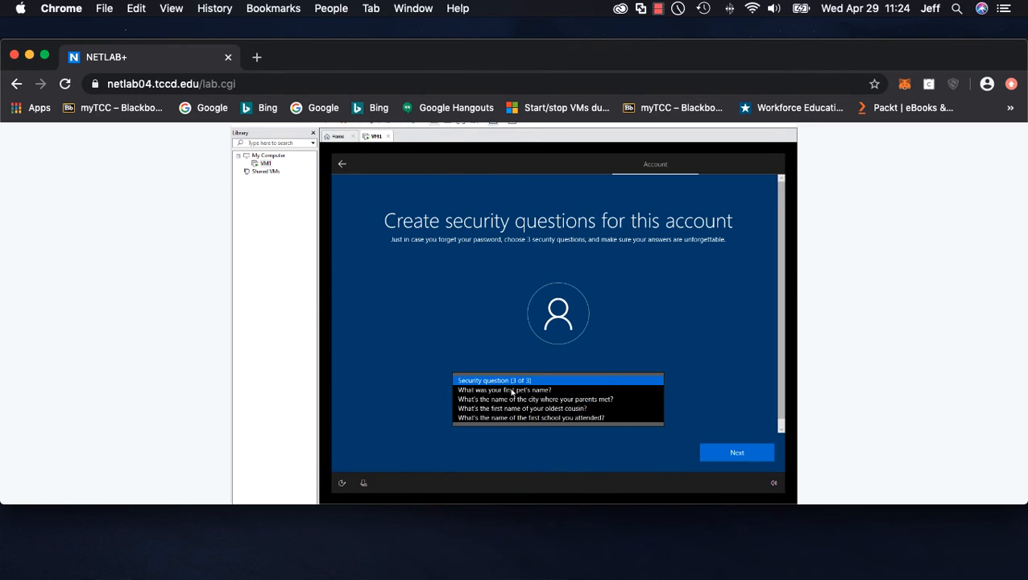
pyautogui.click(513, 391)
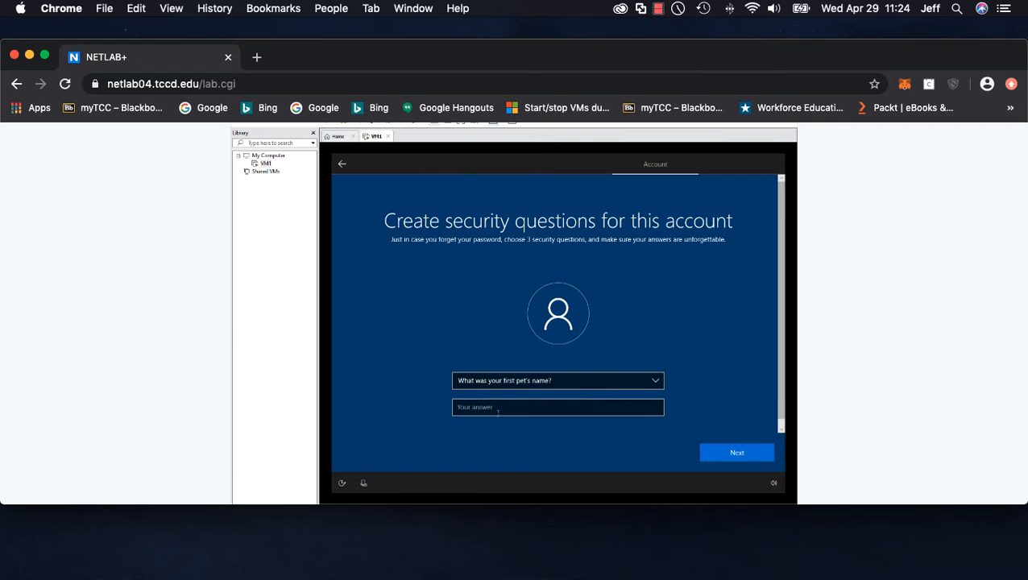
pyautogui.write('password')
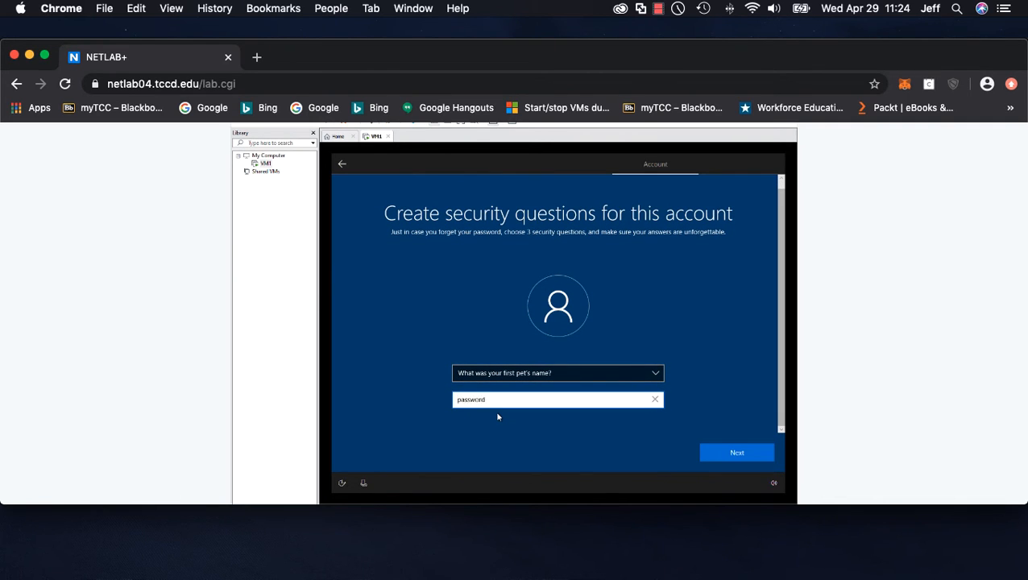
pyautogui.press('Return')
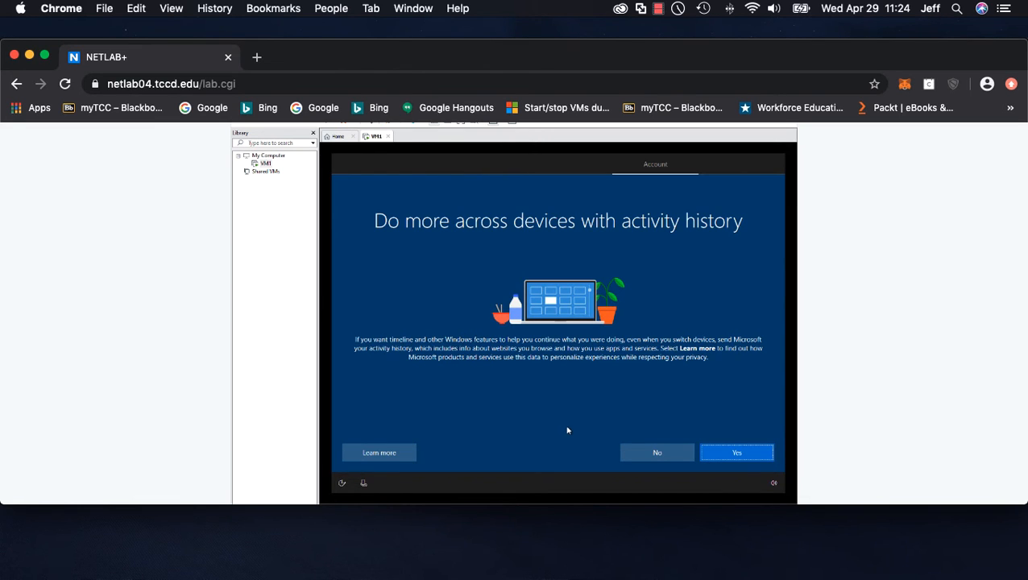
# Decline sending activity history and decline Cortana
pyautogui.click(653, 456)
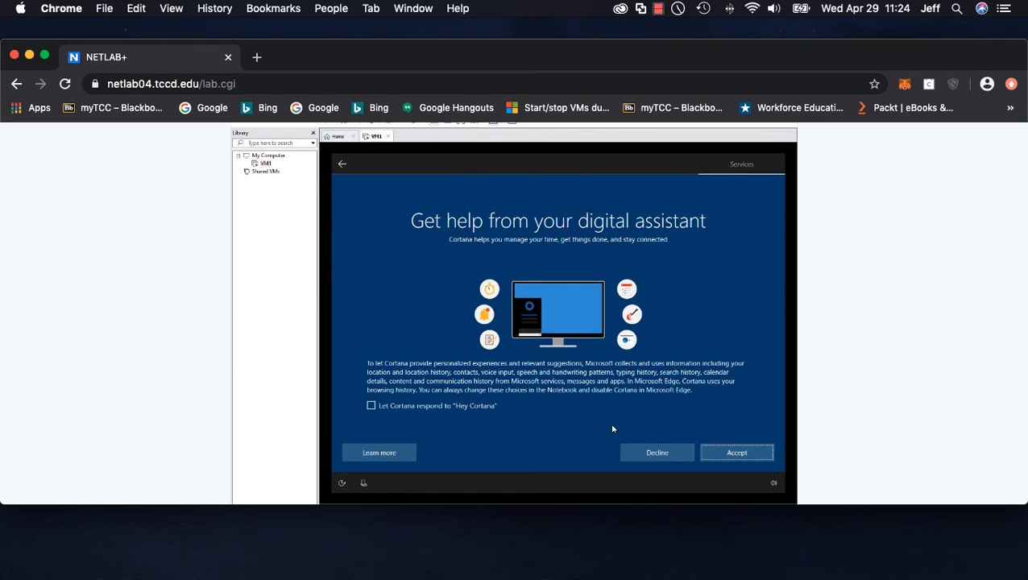
pyautogui.click(658, 453)
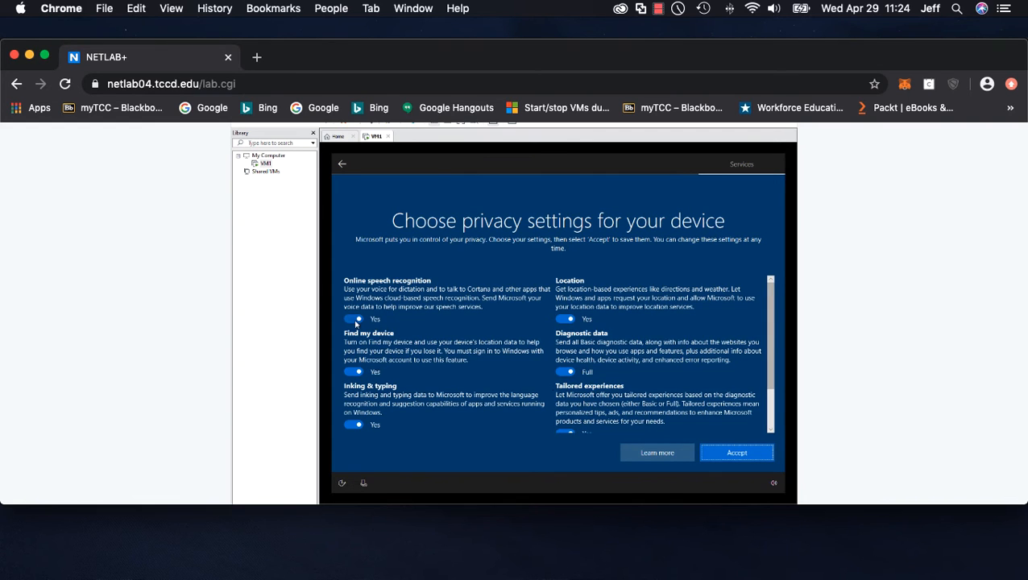
# Turn off speech recognition, Find my device, location, inking & typing, tailored experiences and advertising ID, set diagnostic data to Basic, and accept
pyautogui.click(351, 320)
pyautogui.click(353, 371)
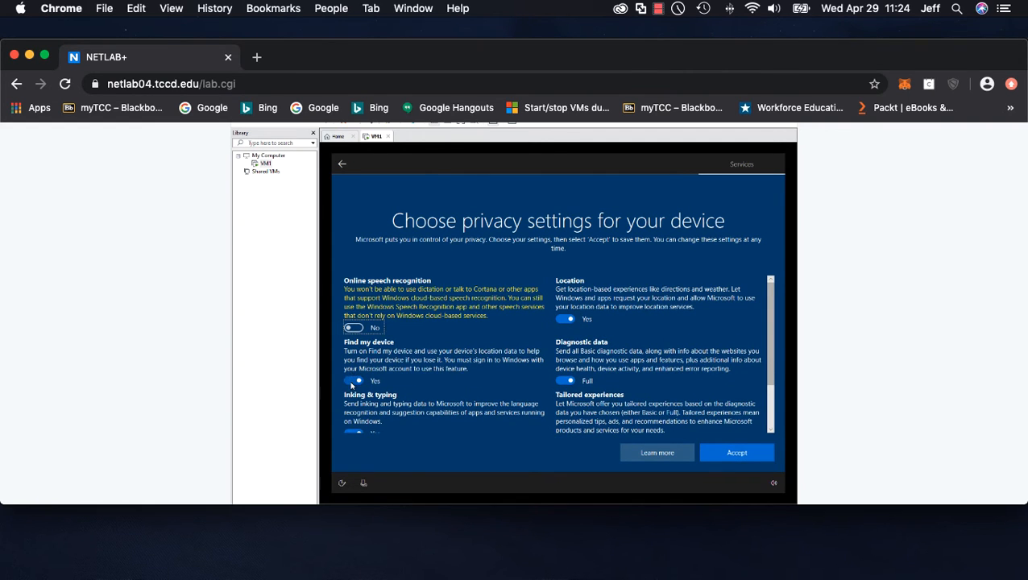
pyautogui.click(565, 319)
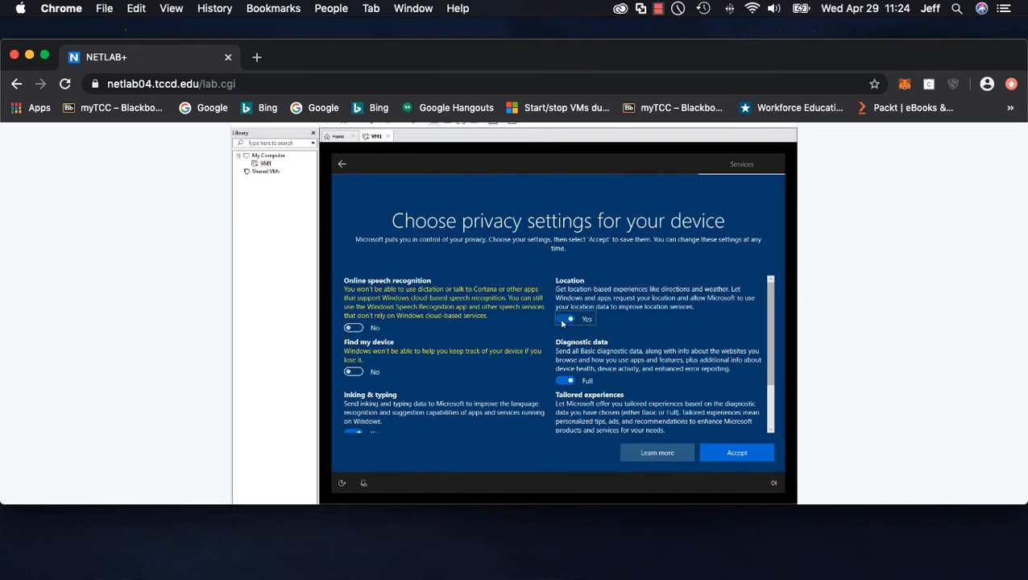
pyautogui.click(564, 381)
pyautogui.scroll(-3, 390, 395)
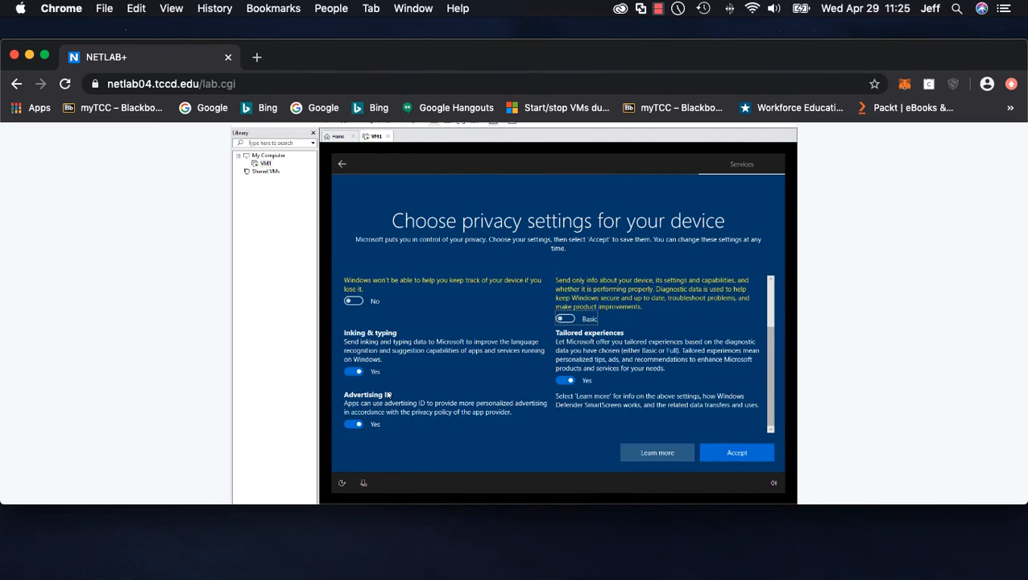
pyautogui.click(351, 370)
pyautogui.scroll(1, 359, 402)
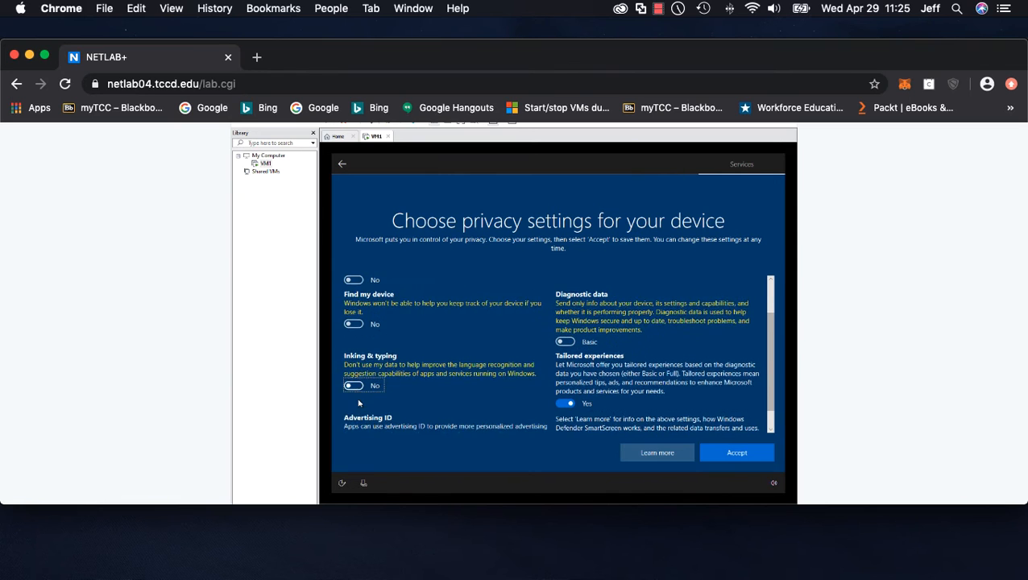
pyautogui.scroll(1, 359, 403)
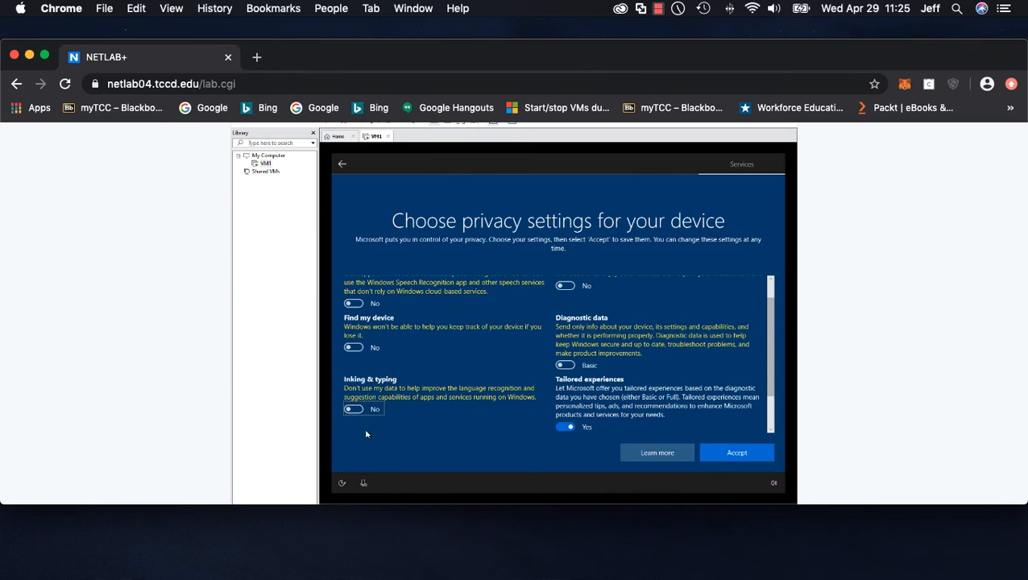
pyautogui.click(562, 428)
pyautogui.scroll(-2, 371, 402)
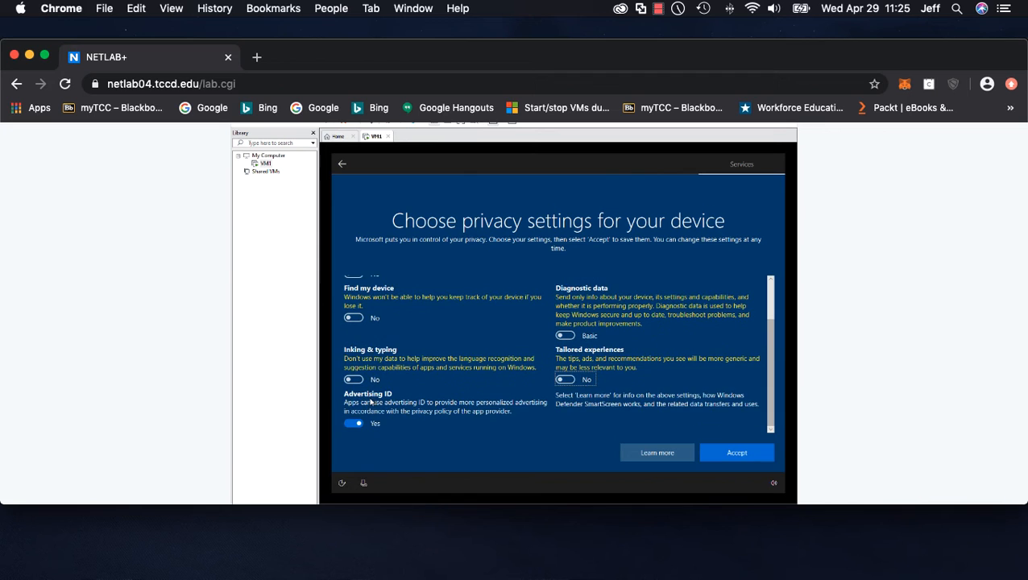
pyautogui.click(354, 423)
pyautogui.scroll(2, 359, 424)
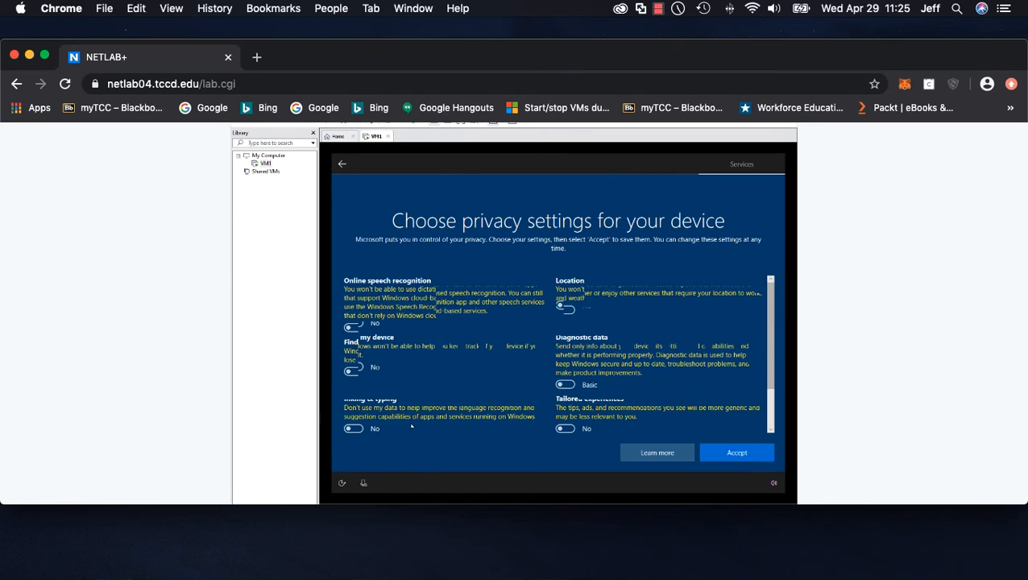
pyautogui.click(736, 454)
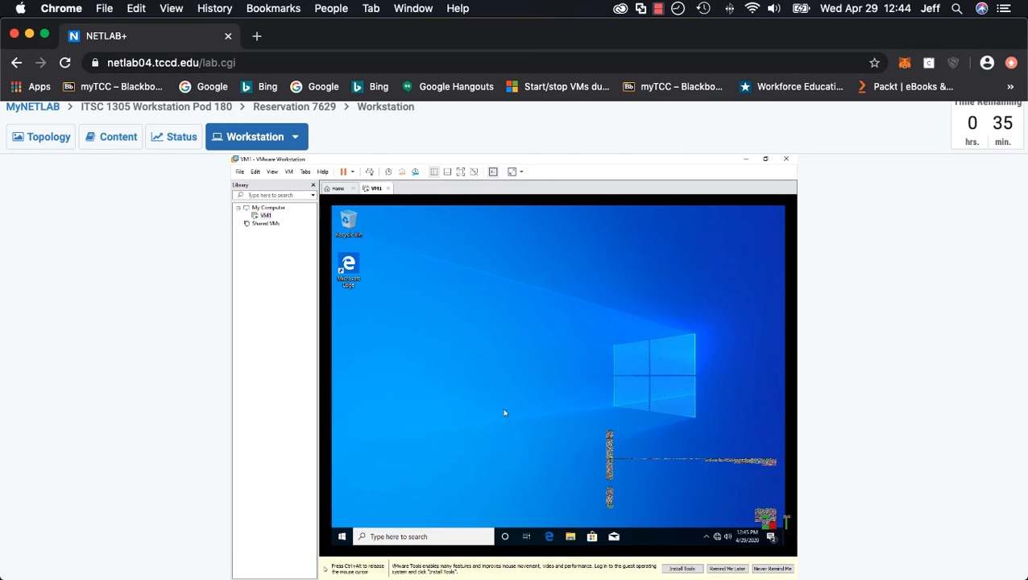
# Enable the Computer, User's Files and Network desktop icons in the personalization theme settings
pyautogui.rightClick(511, 349)
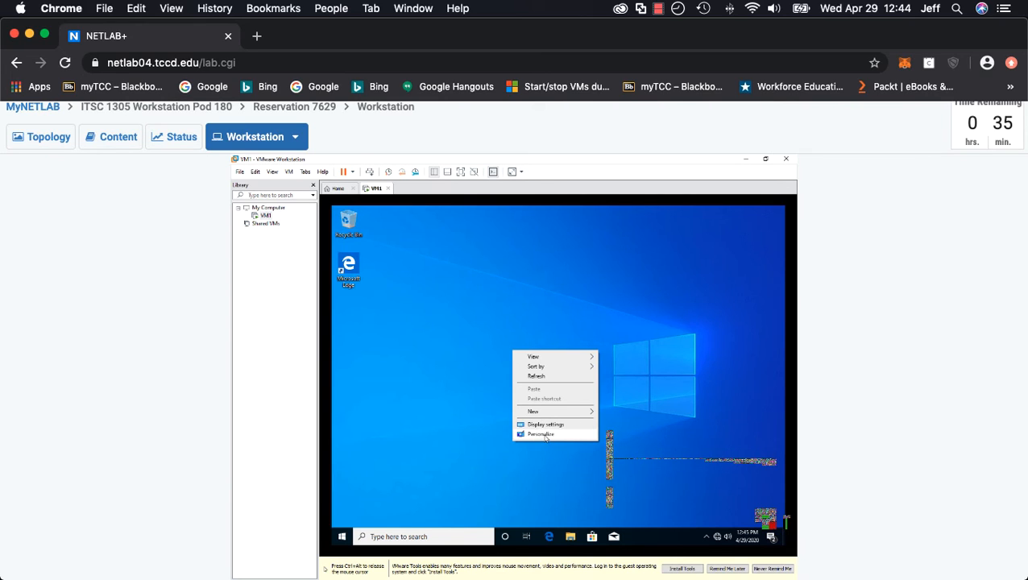
pyautogui.click(544, 435)
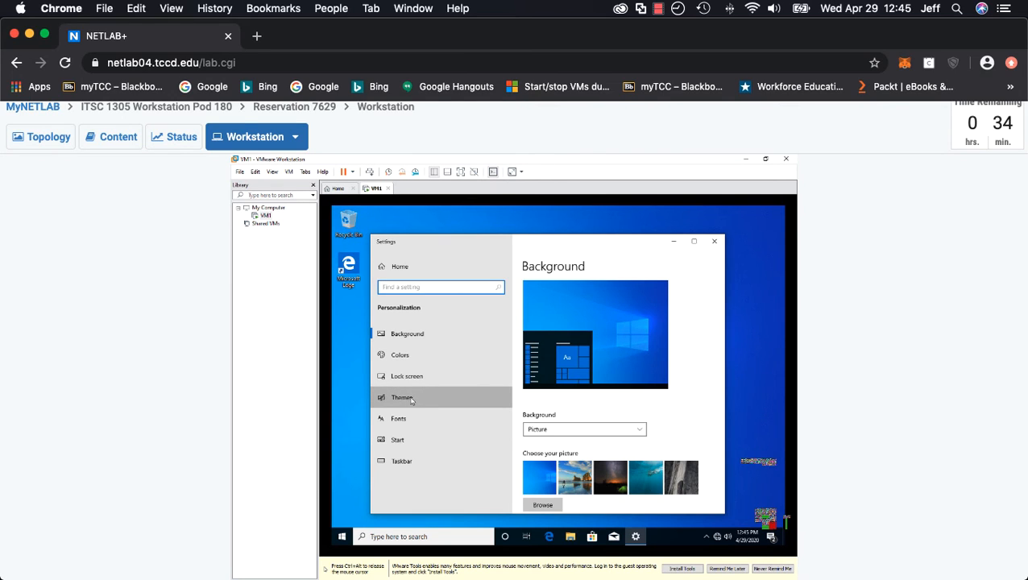
pyautogui.click(411, 400)
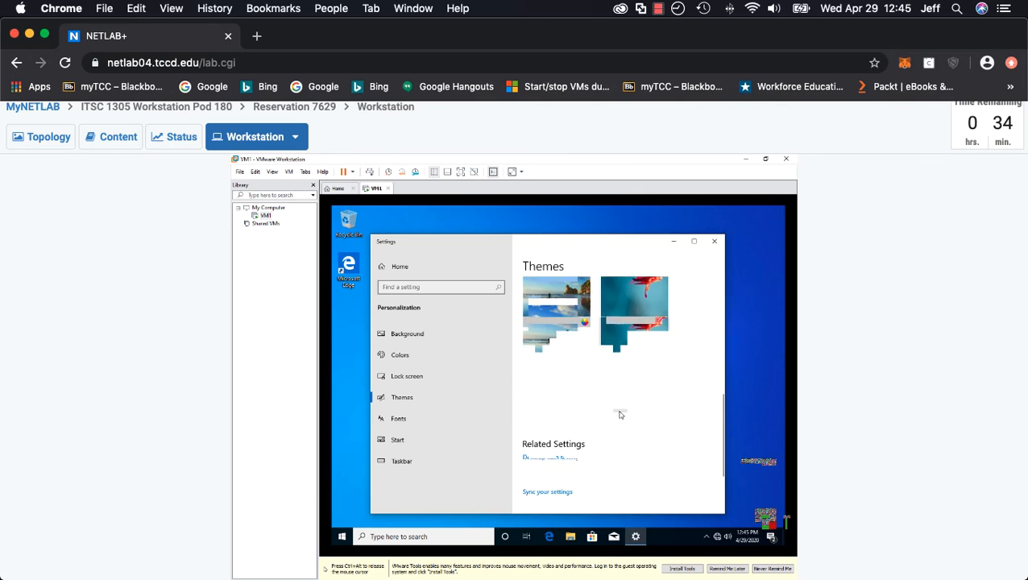
pyautogui.scroll(-2, 620, 414)
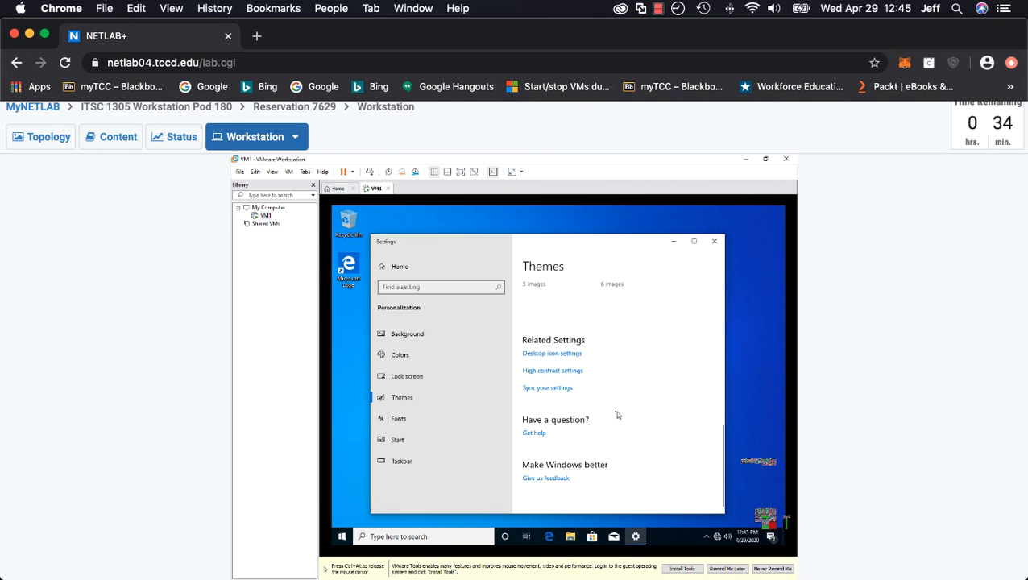
pyautogui.click(560, 356)
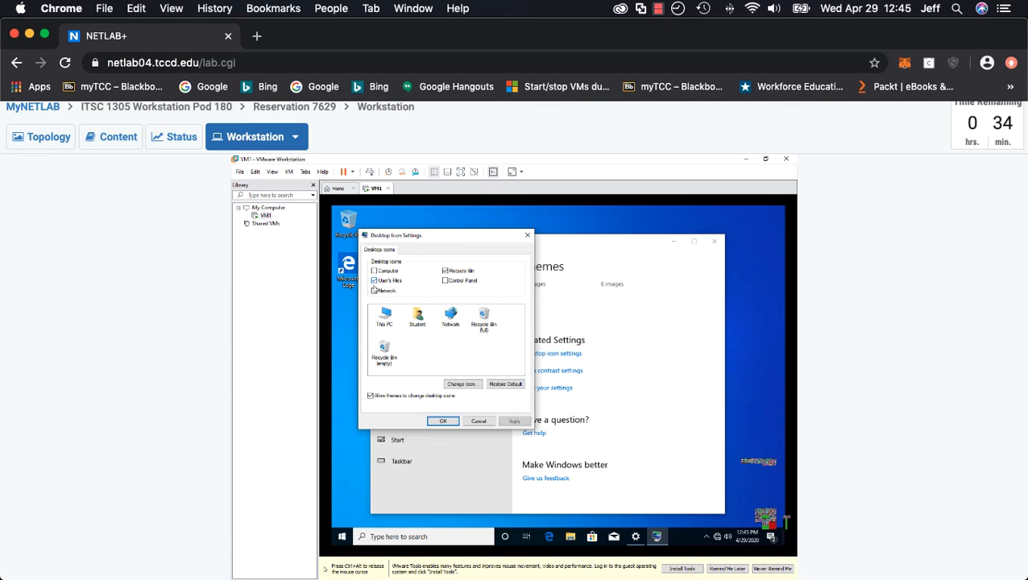
pyautogui.click(373, 281)
pyautogui.click(373, 290)
pyautogui.click(374, 271)
pyautogui.click(510, 421)
pyautogui.click(444, 422)
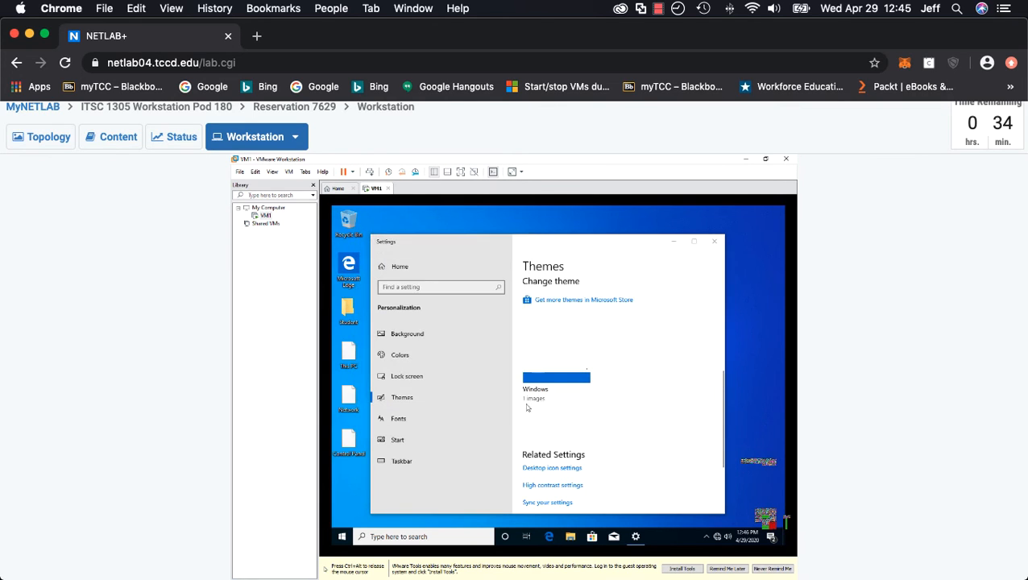
# Close Settings and sort the desktop icons by Item type, then by Date modified
pyautogui.click(713, 241)
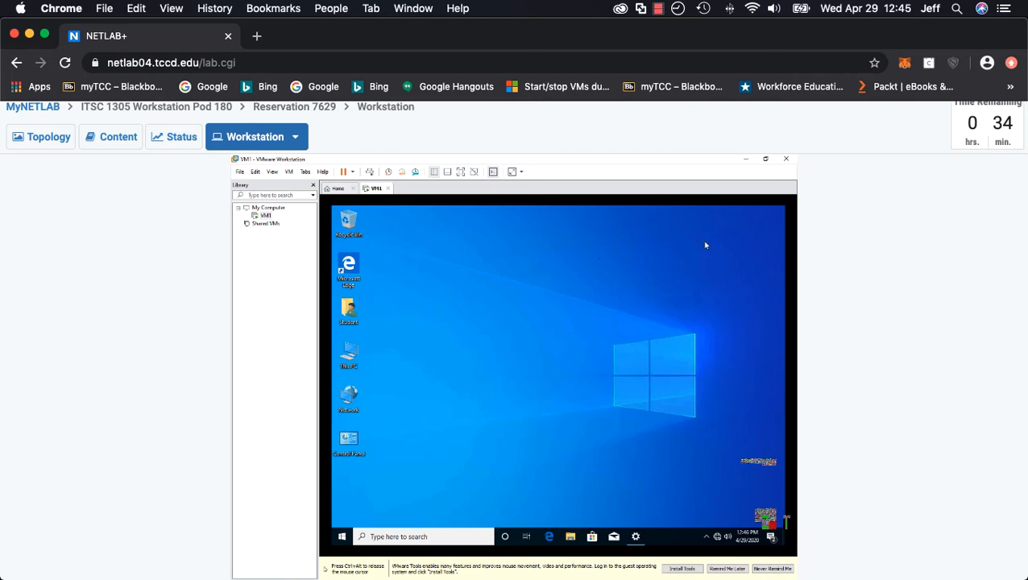
pyautogui.rightClick(456, 288)
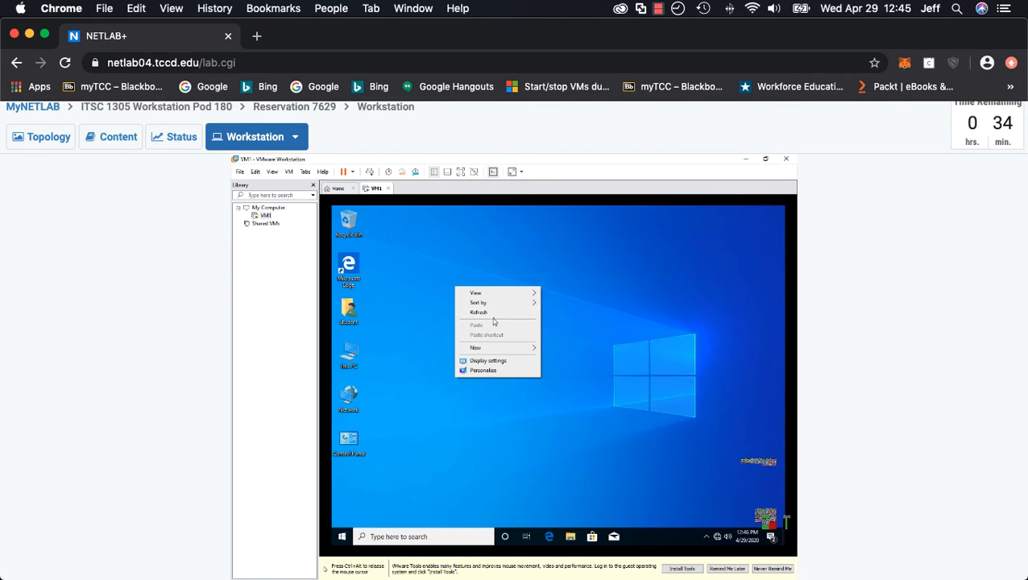
pyautogui.moveTo(501, 308)
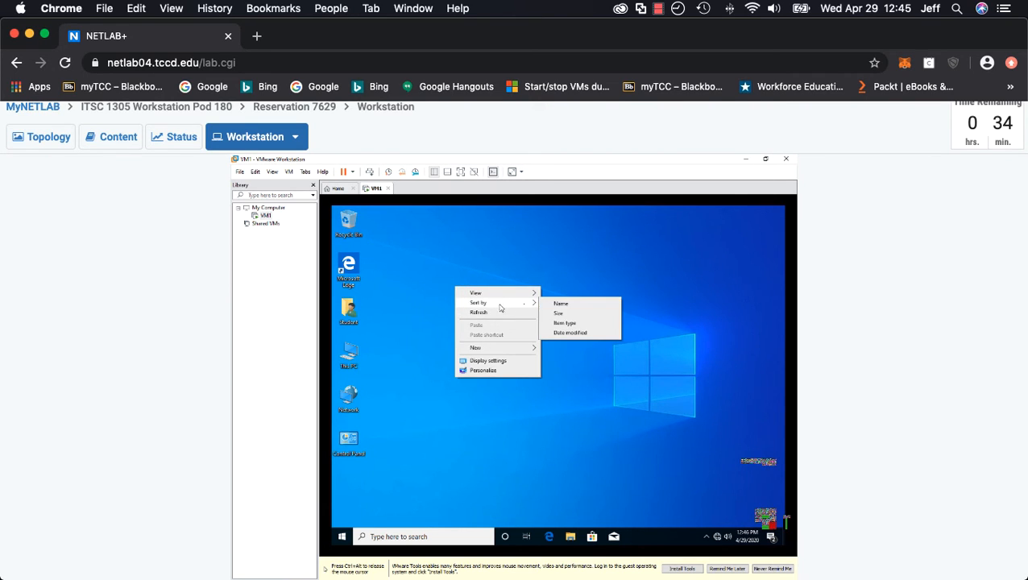
pyautogui.click(566, 326)
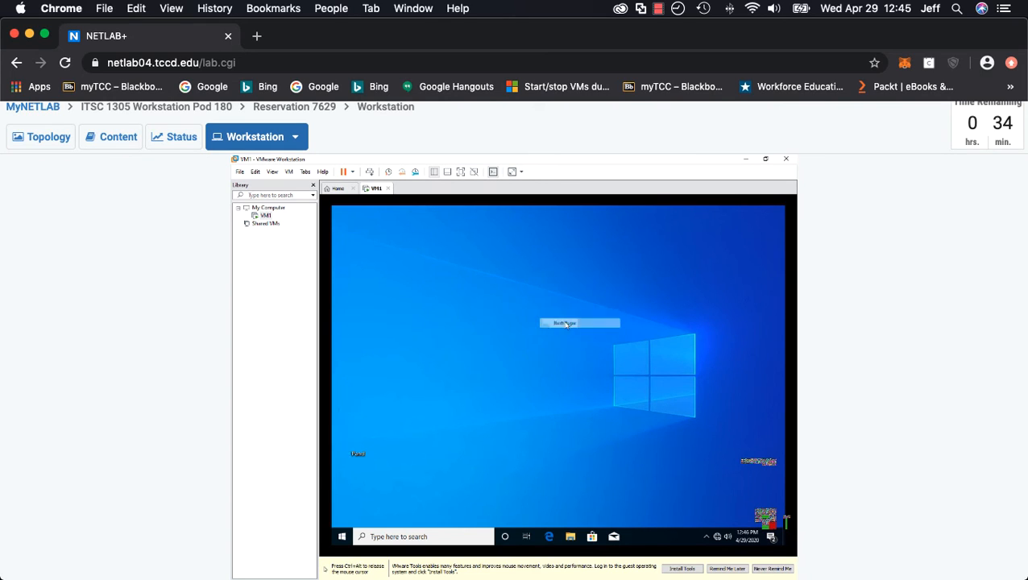
pyautogui.rightClick(462, 296)
pyautogui.moveTo(496, 313)
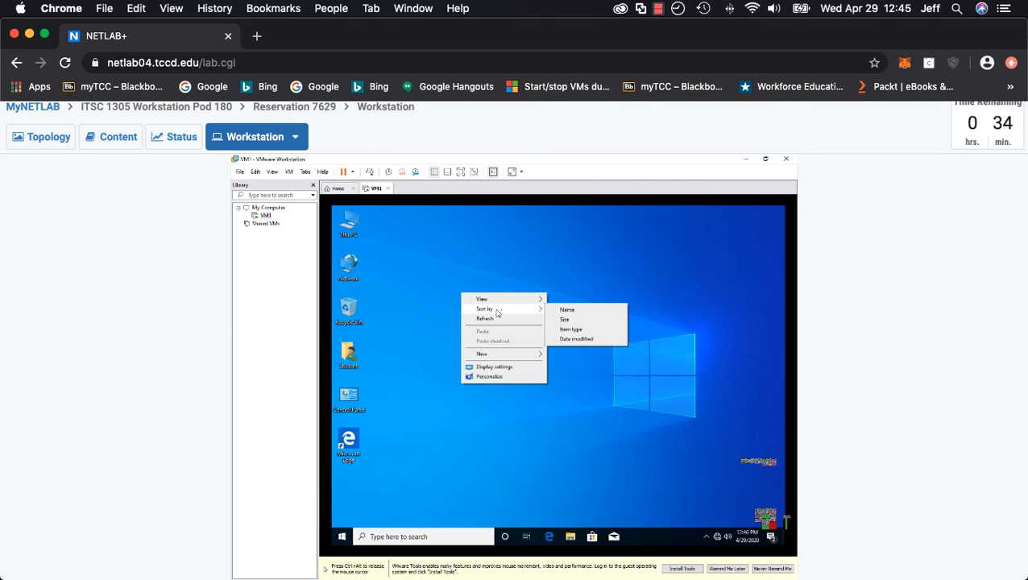
pyautogui.click(574, 339)
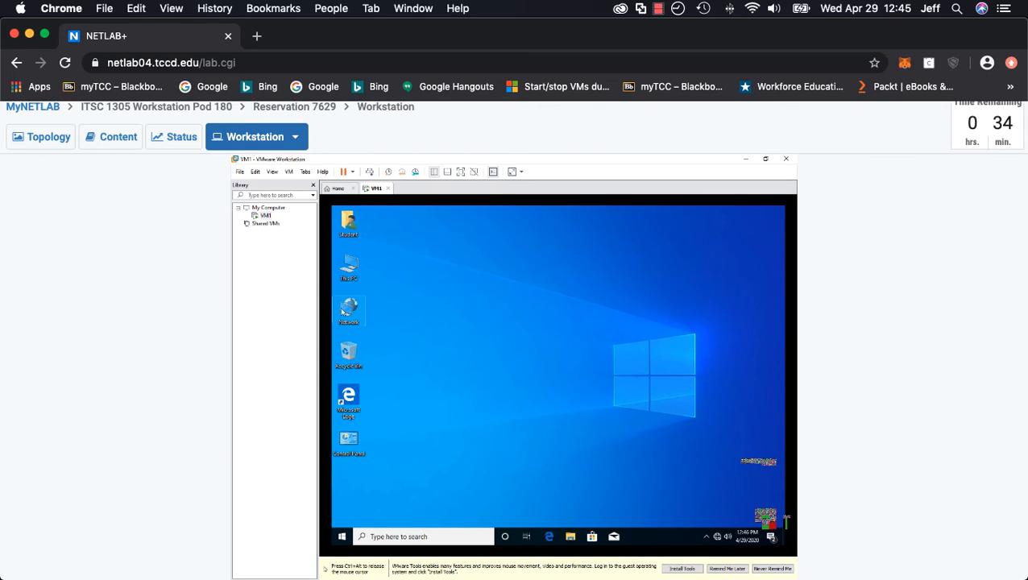
# Start the VMware Tools installation and open This PC in File Explorer
pyautogui.hotkey('ctrl', 'alt')
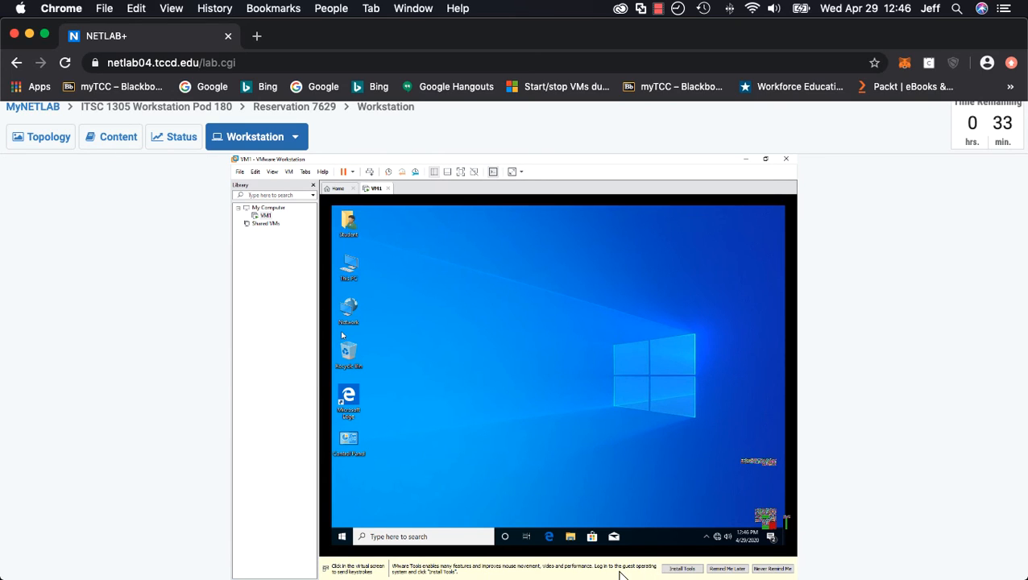
pyautogui.click(682, 569)
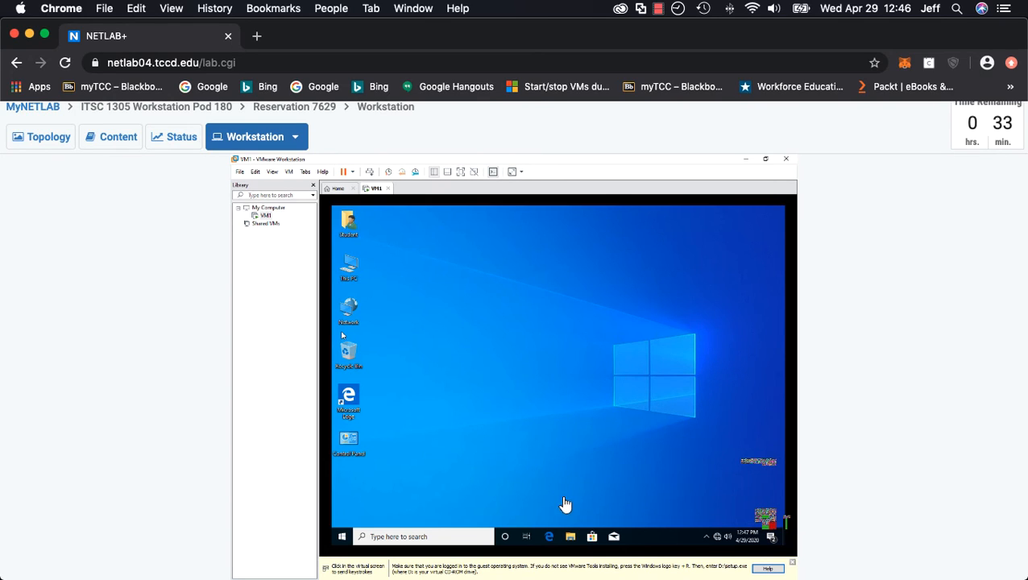
pyautogui.click(571, 535)
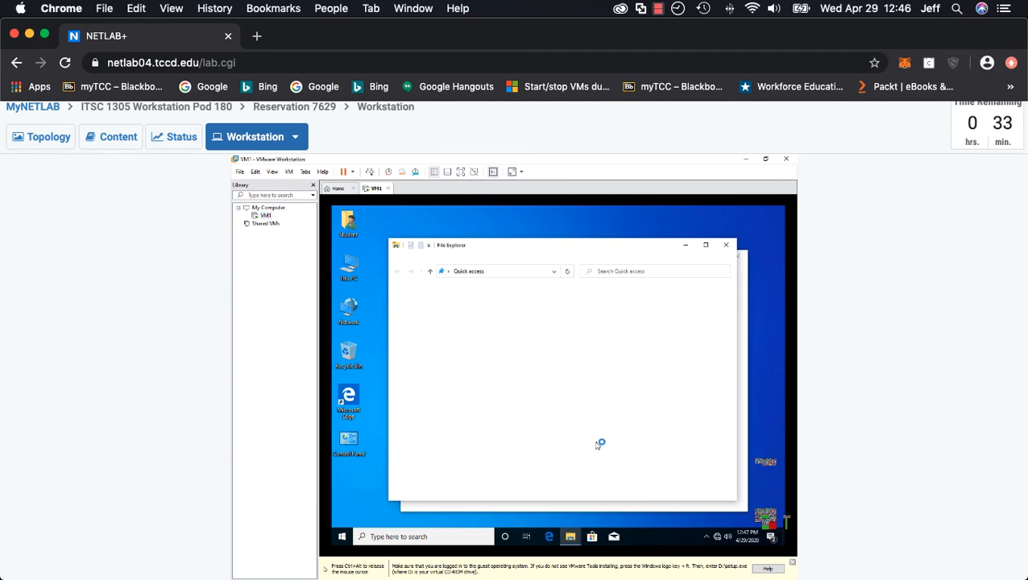
pyautogui.click(725, 244)
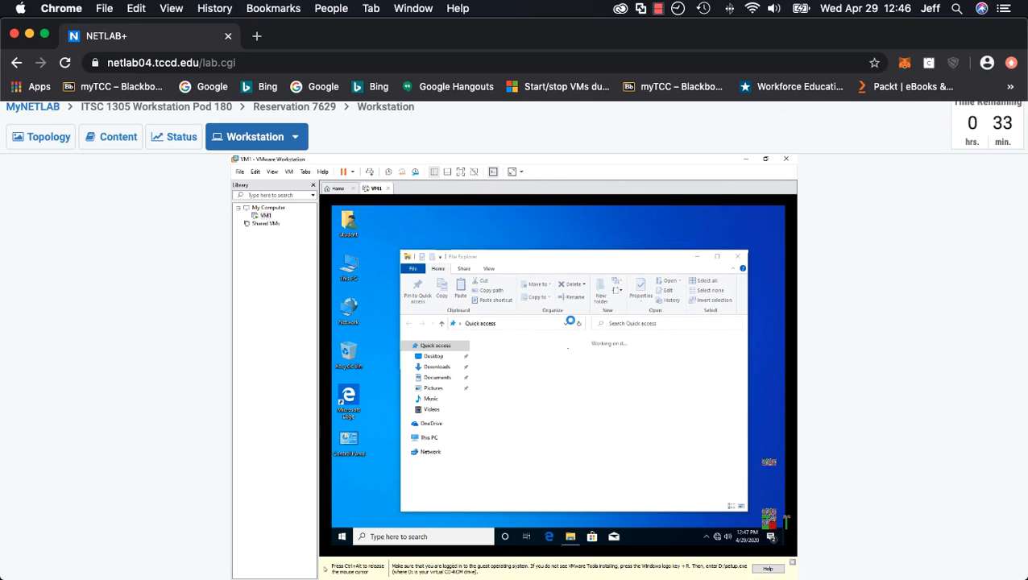
pyautogui.click(416, 438)
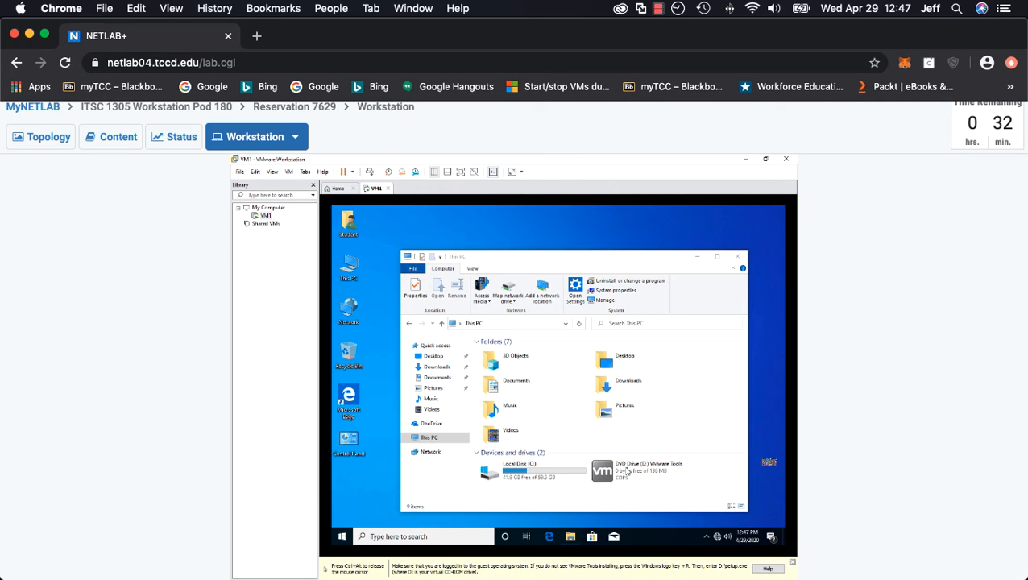
# Launch VMware Tools from the DVD drive and allow the app to make changes to the device
pyautogui.click(626, 472)
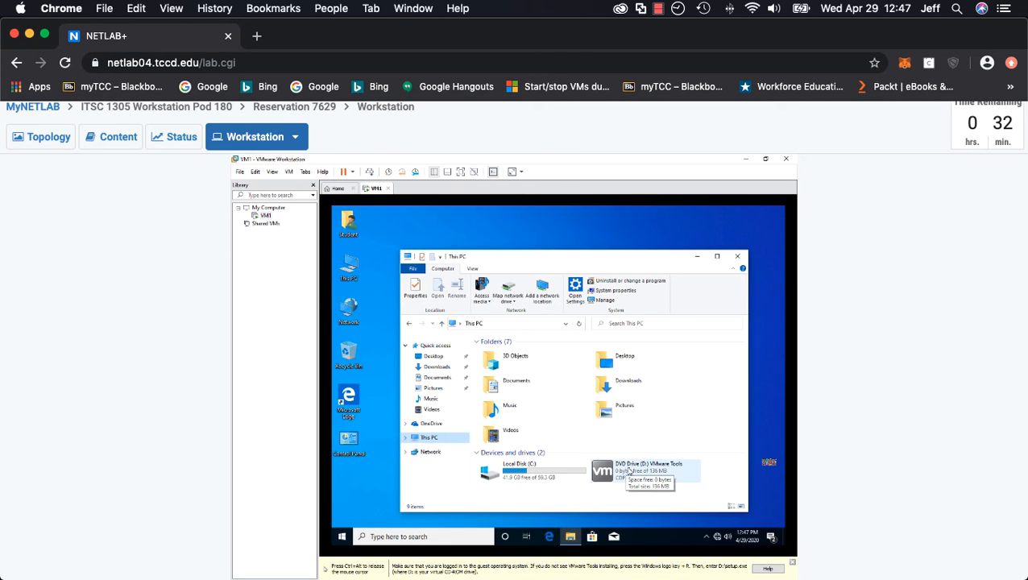
pyautogui.click(628, 471)
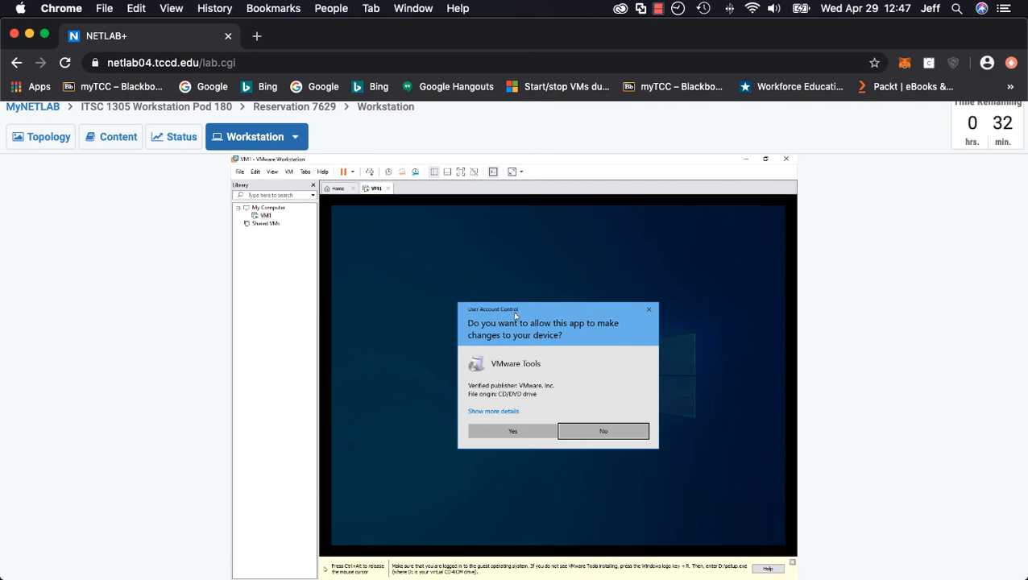
pyautogui.click(514, 432)
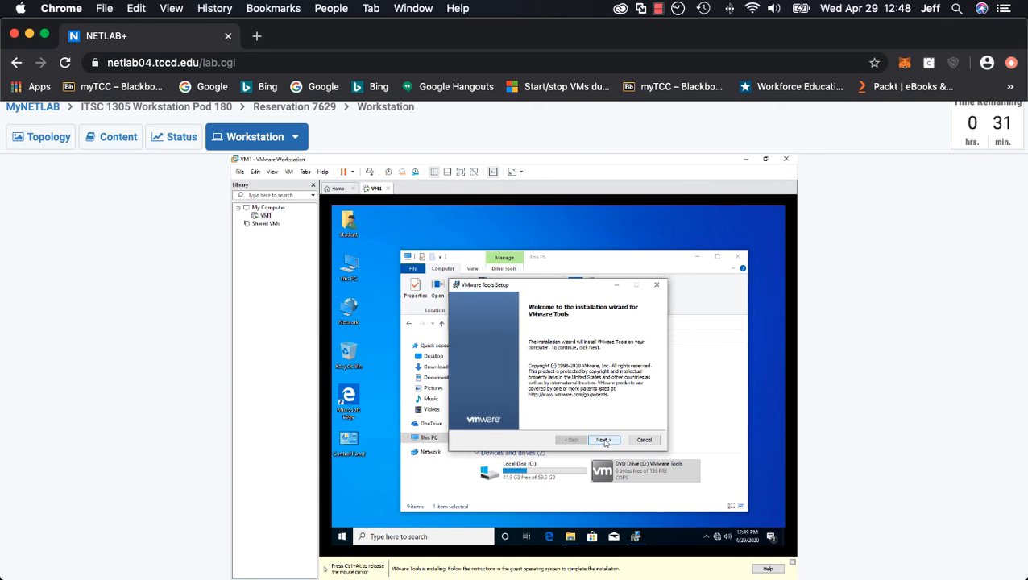
# Proceed through the VMware Tools Setup wizard with the Typical setup type and start the installation
pyautogui.click(604, 439)
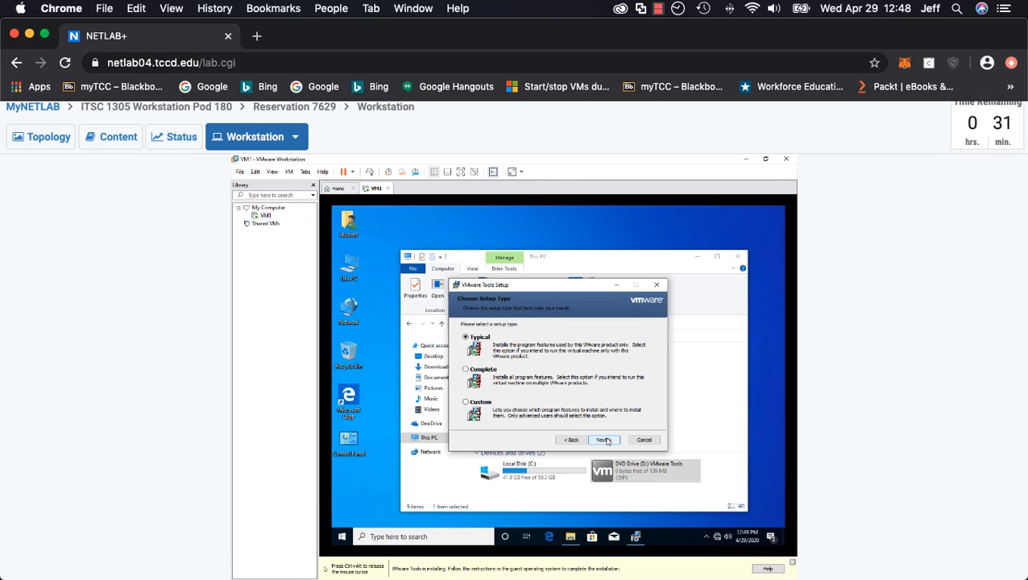
pyautogui.click(604, 440)
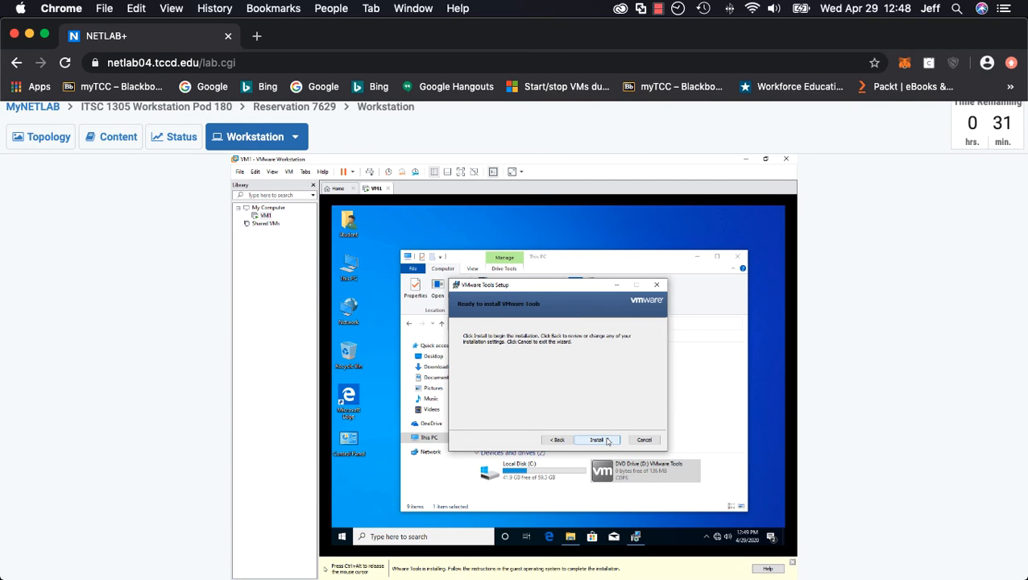
pyautogui.click(597, 440)
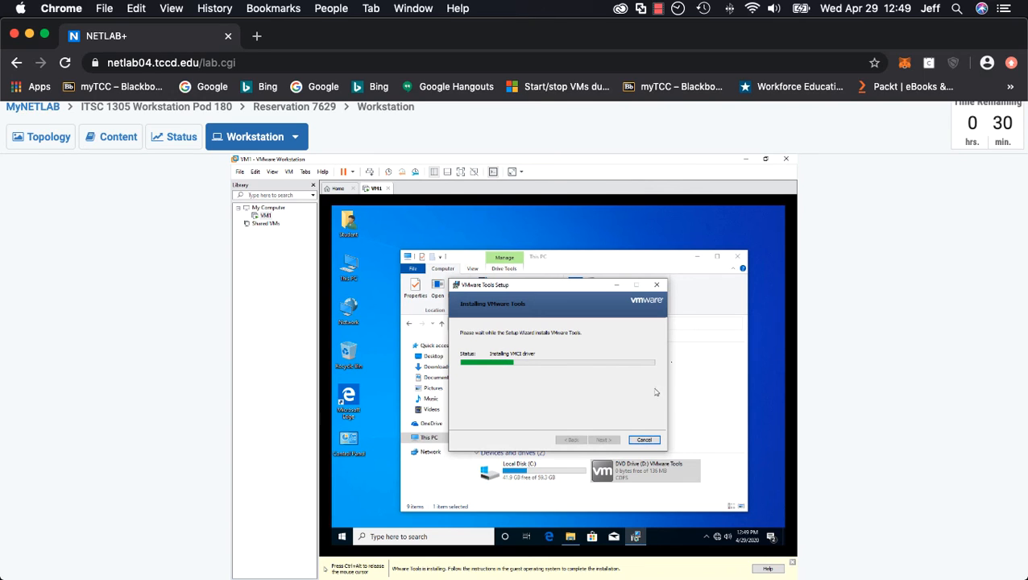
# Close File Explorer and unpin Microsoft Edge, Microsoft Store and Mail from the taskbar
pyautogui.click(739, 256)
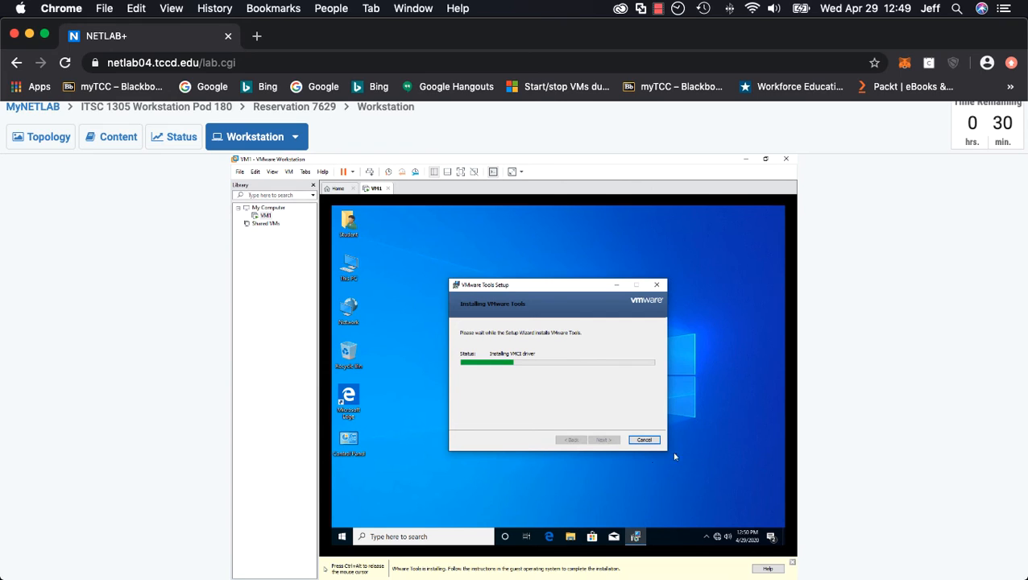
pyautogui.click(548, 537)
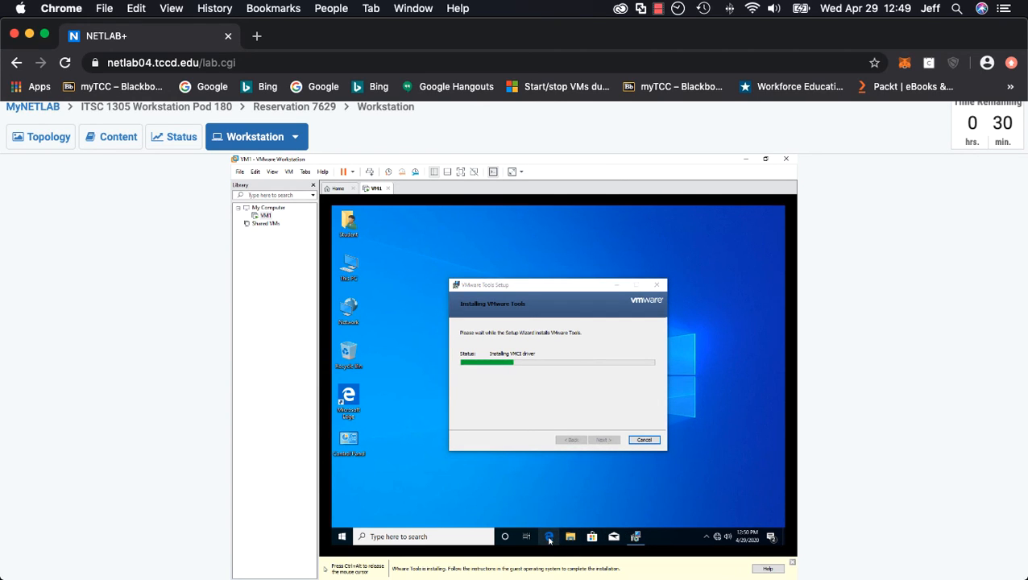
pyautogui.rightClick(549, 538)
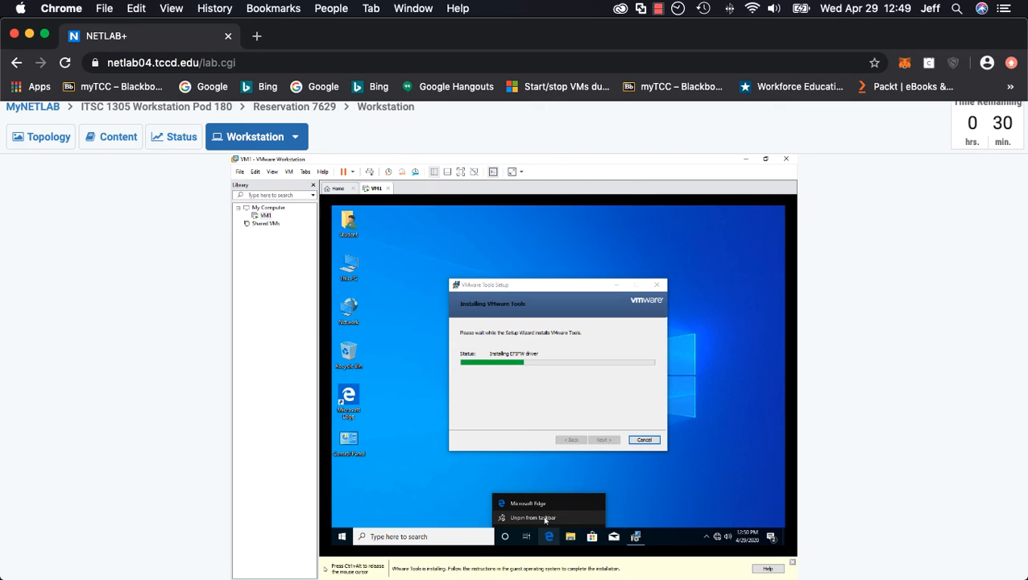
pyautogui.click(545, 518)
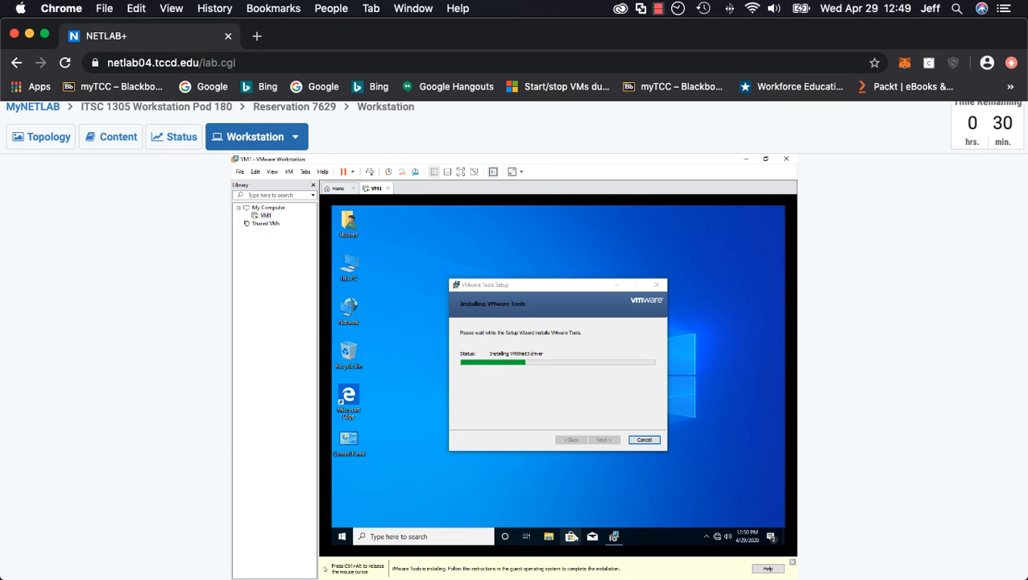
pyautogui.rightClick(571, 537)
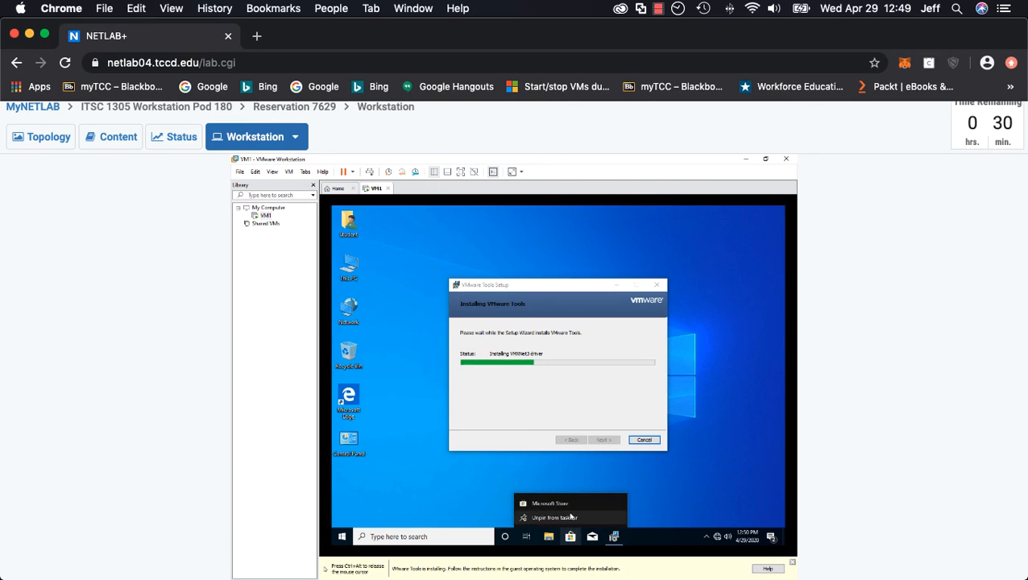
pyautogui.click(571, 518)
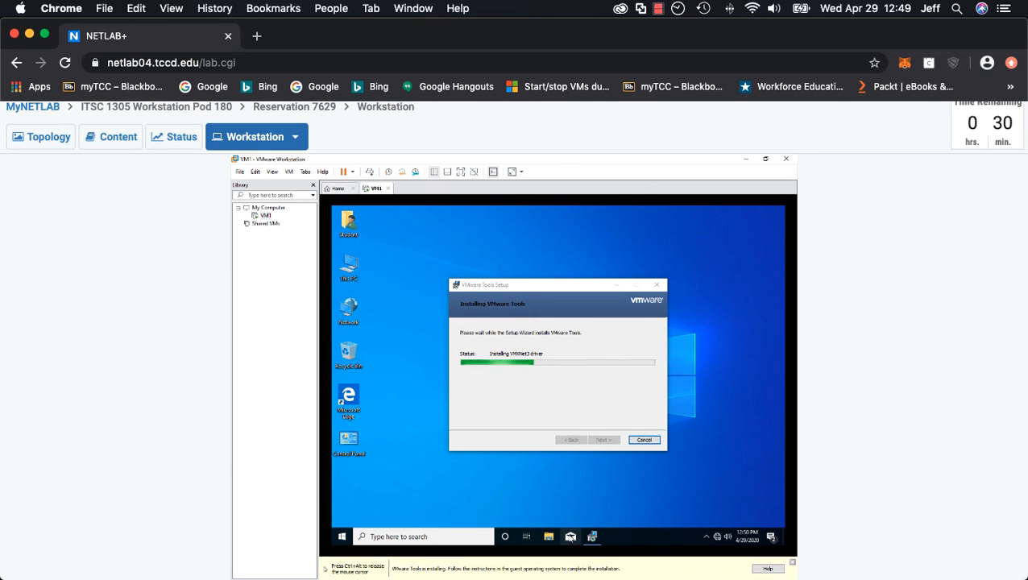
pyautogui.rightClick(570, 537)
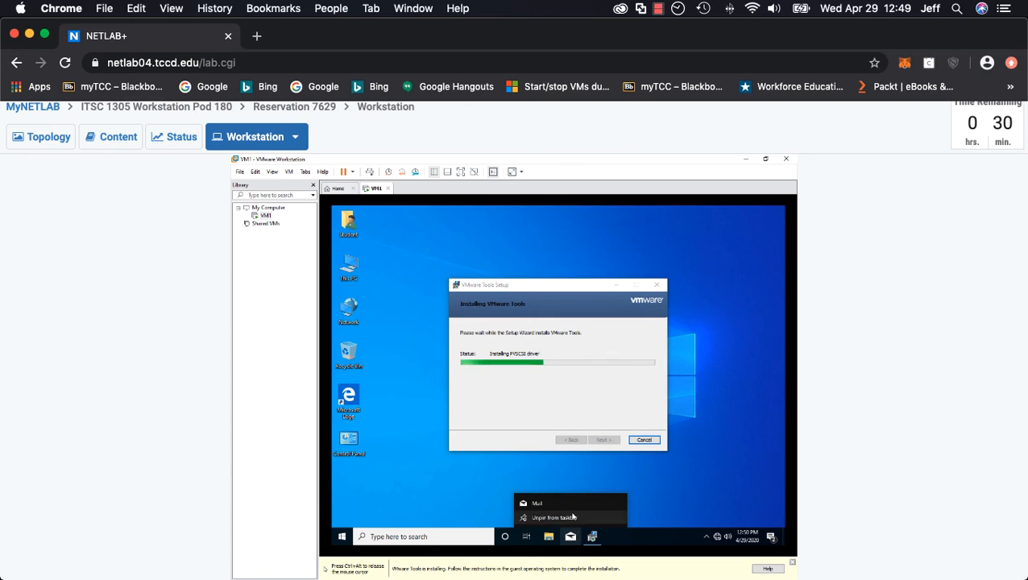
pyautogui.click(572, 518)
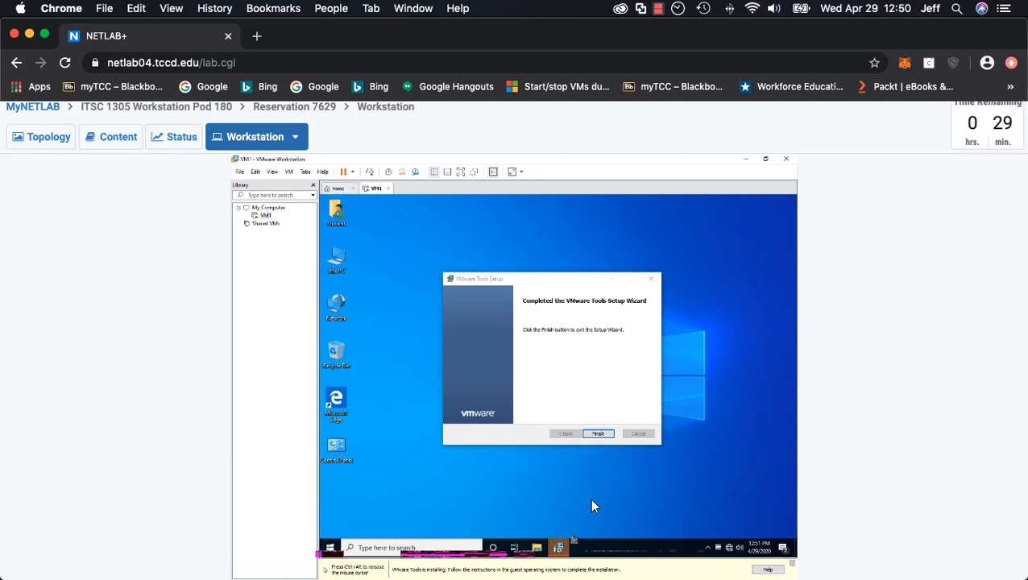
# Finish the VMware Tools setup and accept restarting the virtual machine
pyautogui.click(599, 447)
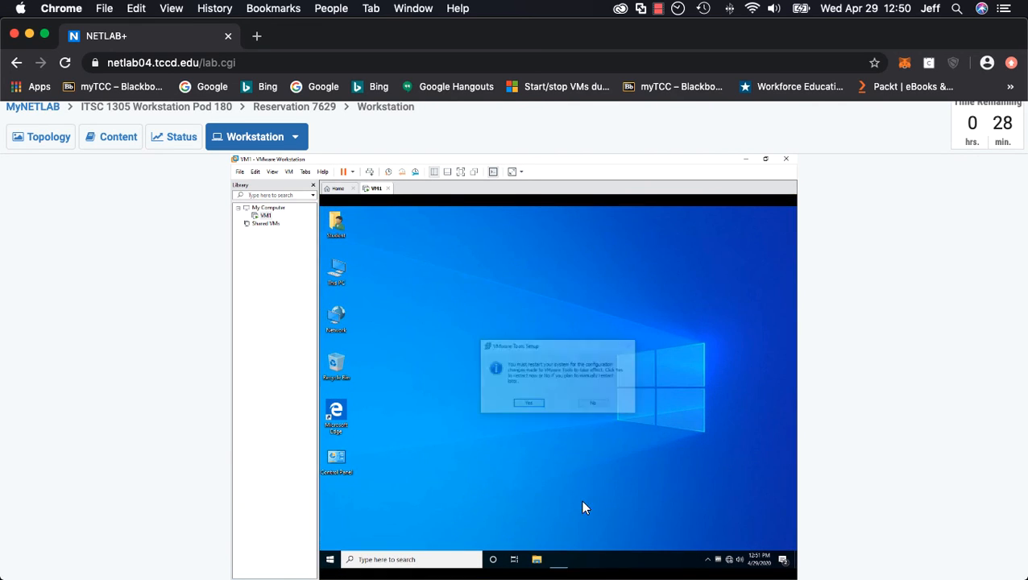
pyautogui.click(529, 403)
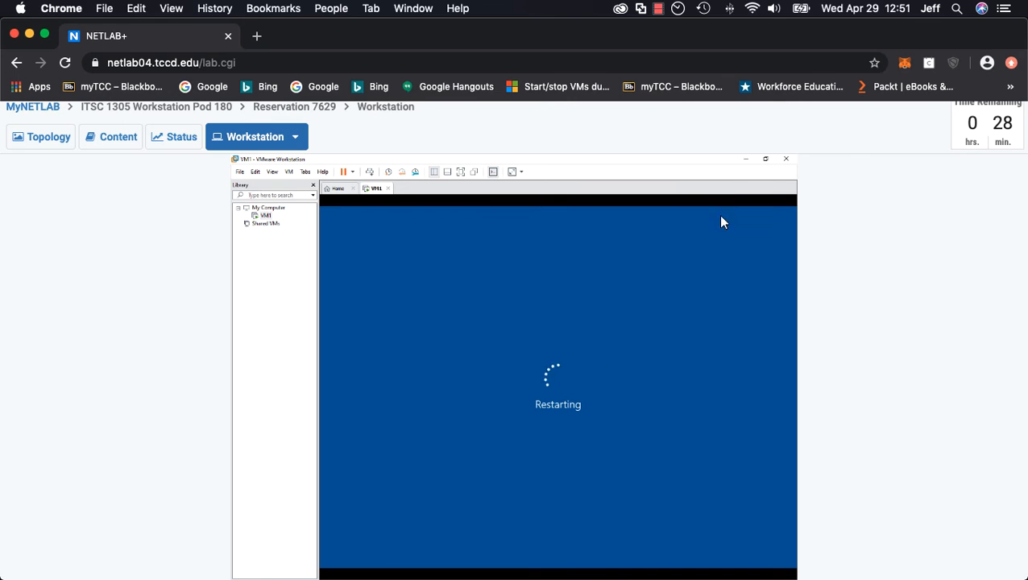
pyautogui.click(745, 159)
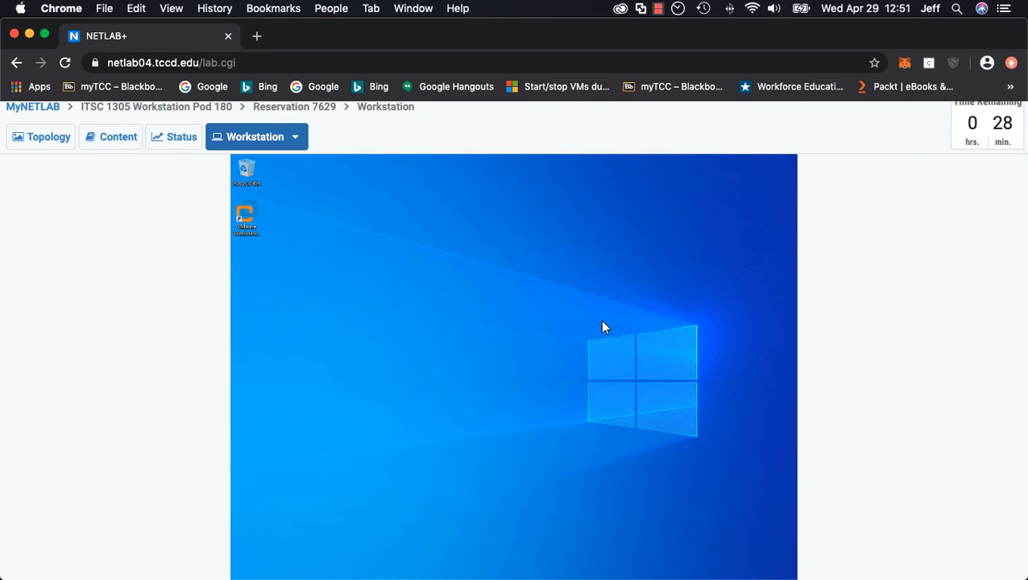
pyautogui.scroll(-1, 923, 353)
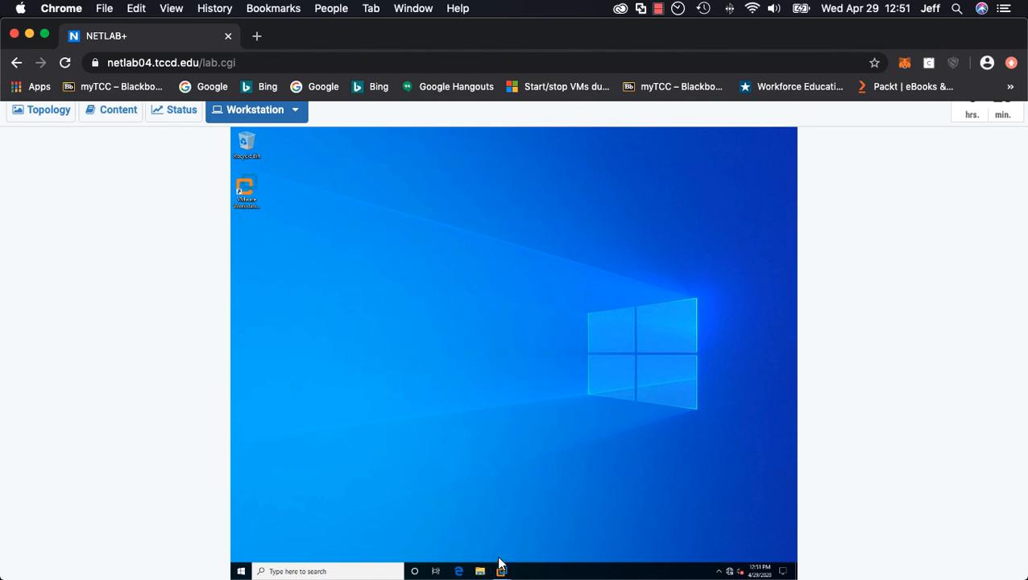
pyautogui.moveTo(505, 572)
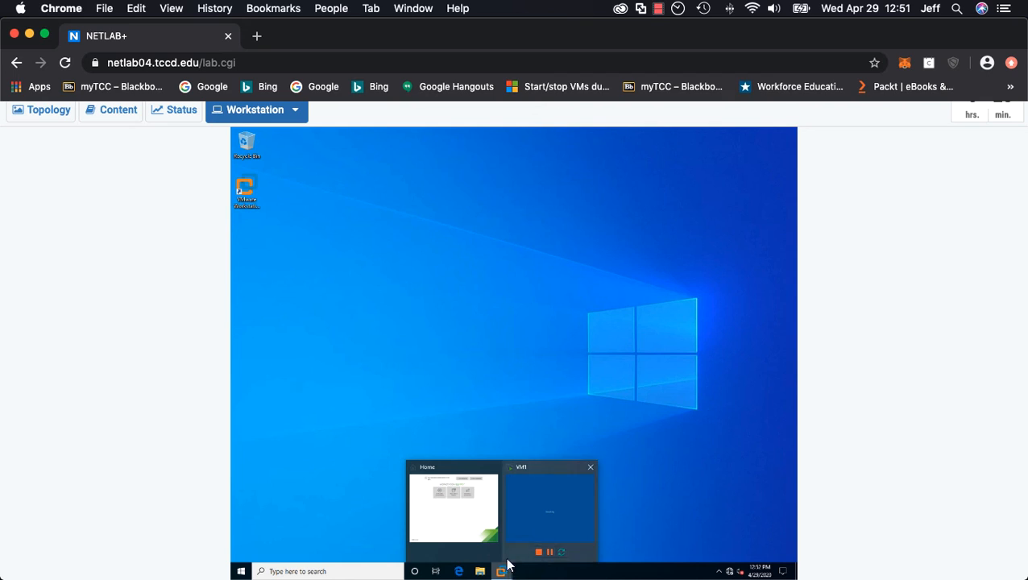
pyautogui.click(531, 525)
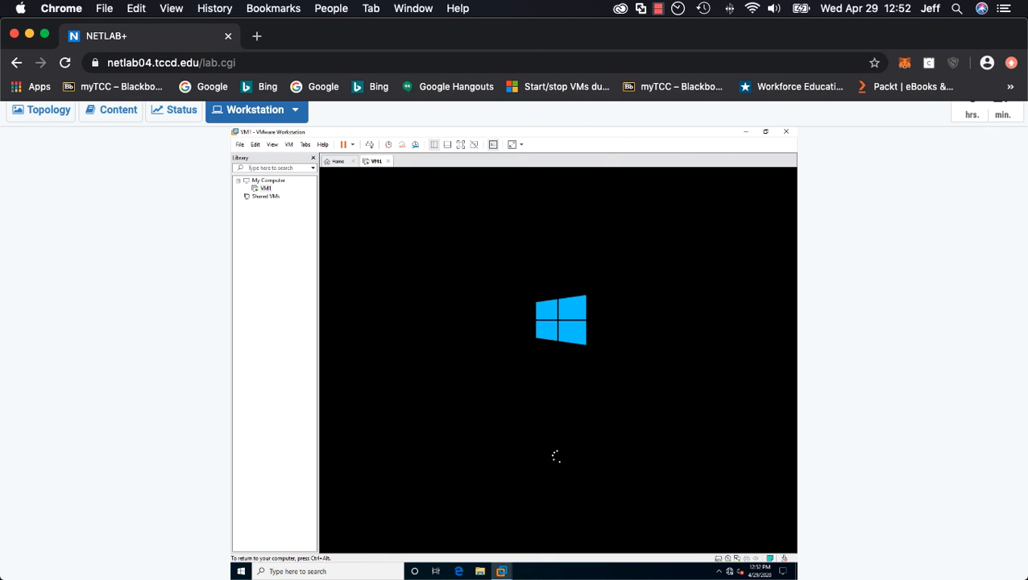
pyautogui.scroll(1, 808, 245)
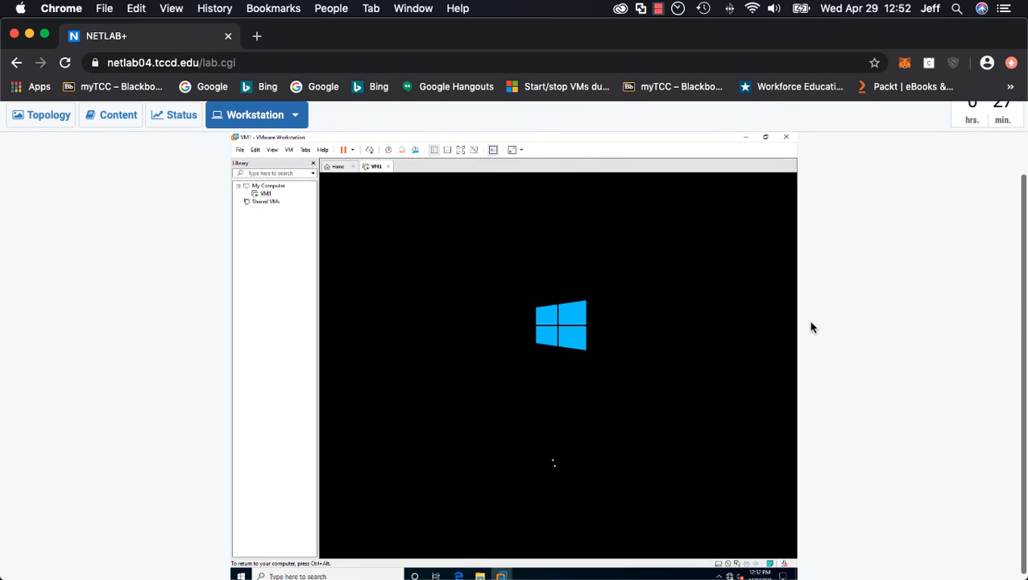
pyautogui.scroll(1, 808, 320)
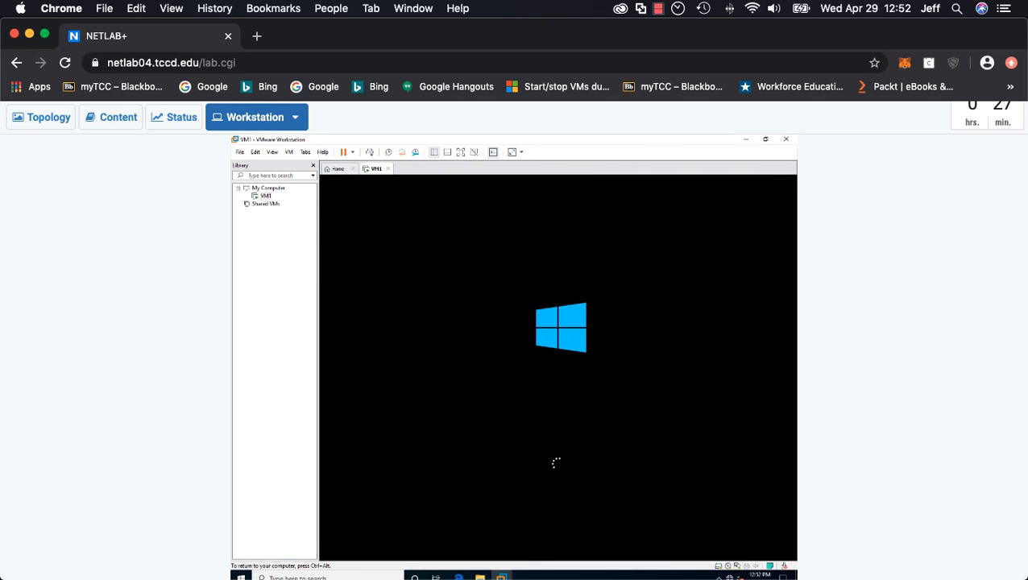
pyautogui.scroll(-1, 514, 338)
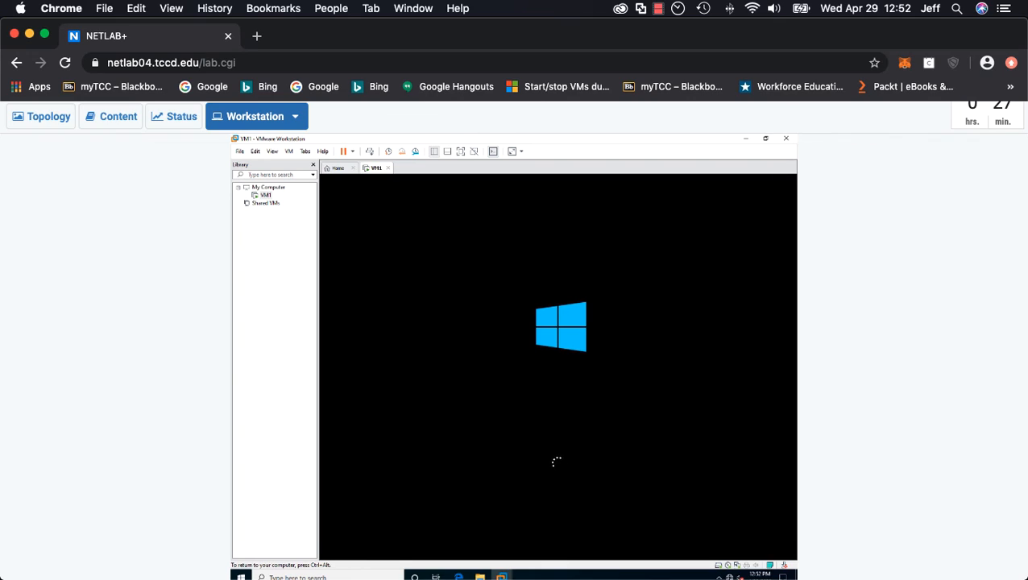
pyautogui.scroll(1, 514, 339)
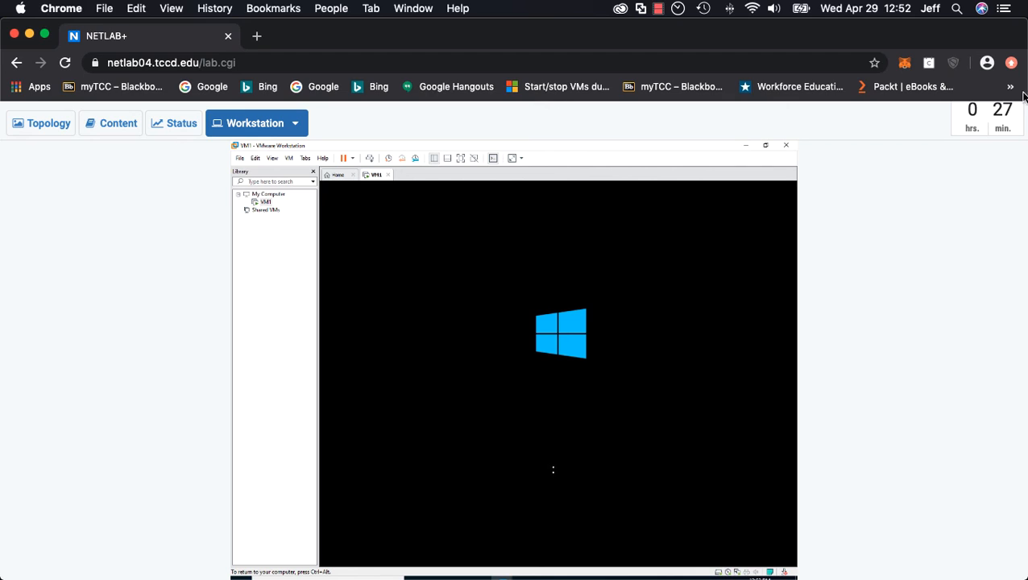
pyautogui.scroll(-1, 1020, 135)
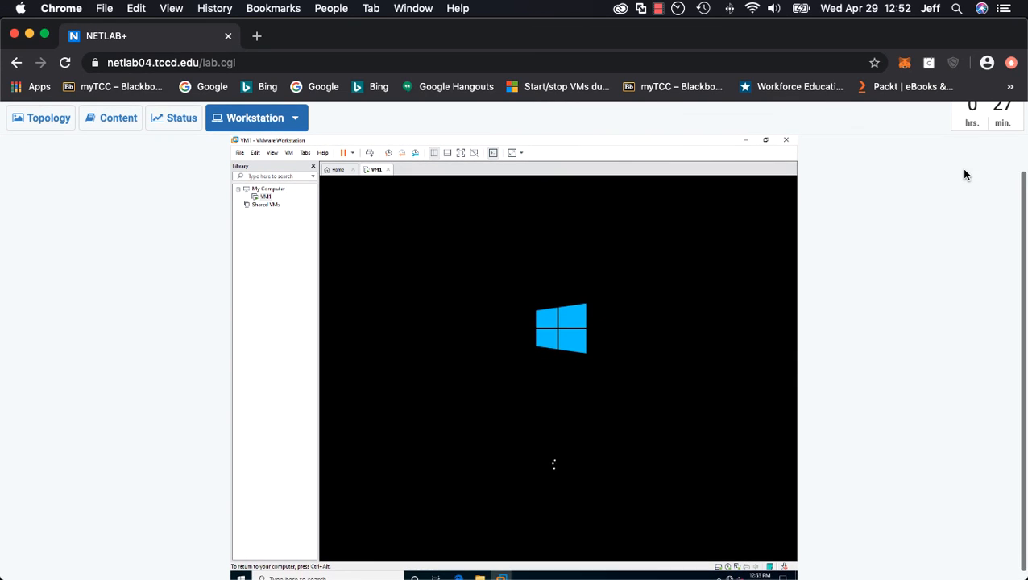
pyautogui.scroll(2, 934, 226)
pyautogui.scroll(1, 865, 268)
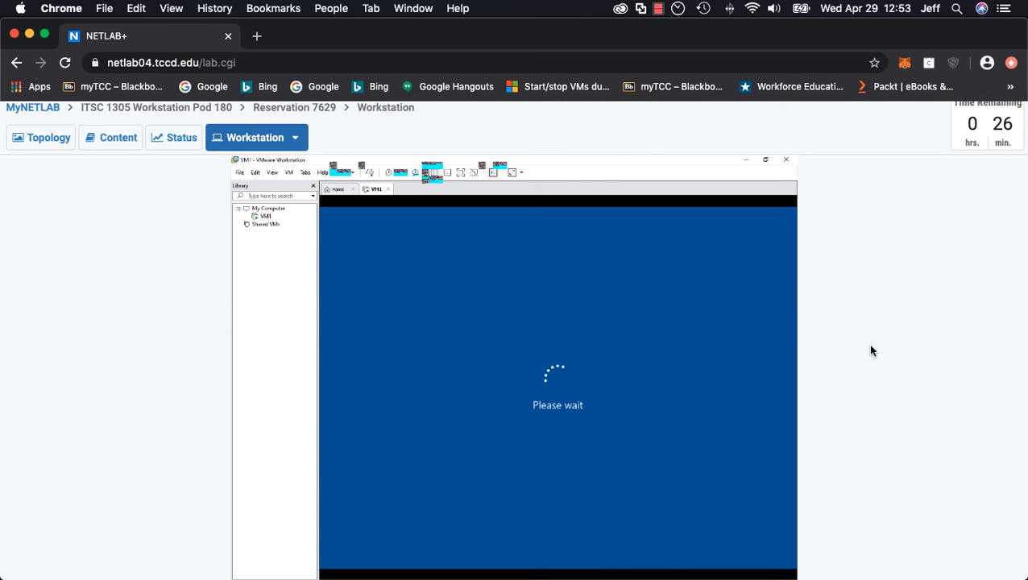
pyautogui.scroll(-1, 868, 356)
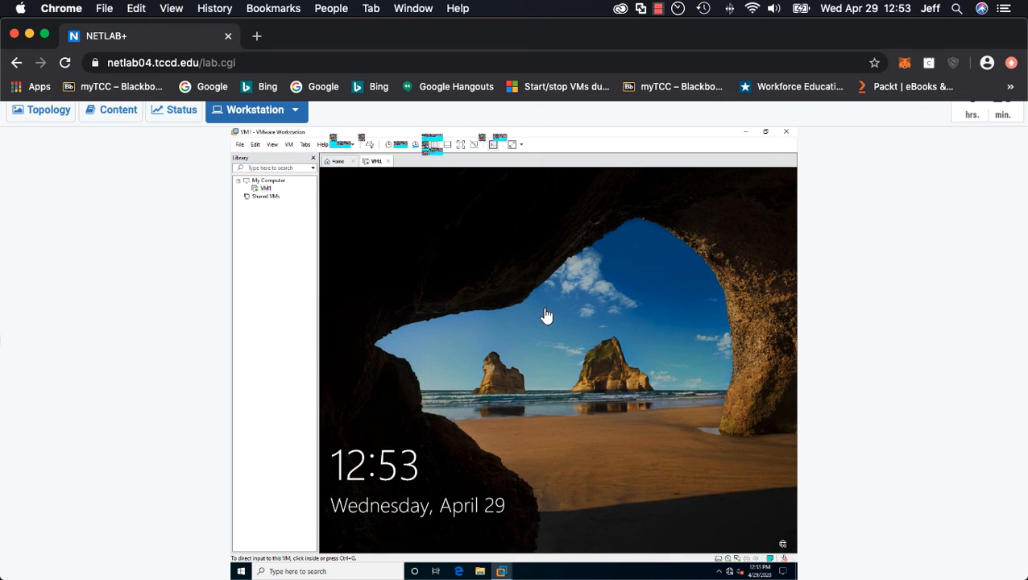
# Dismiss the lock screen and sign in to the Student account with its password
pyautogui.click(575, 310)
pyautogui.click(583, 330)
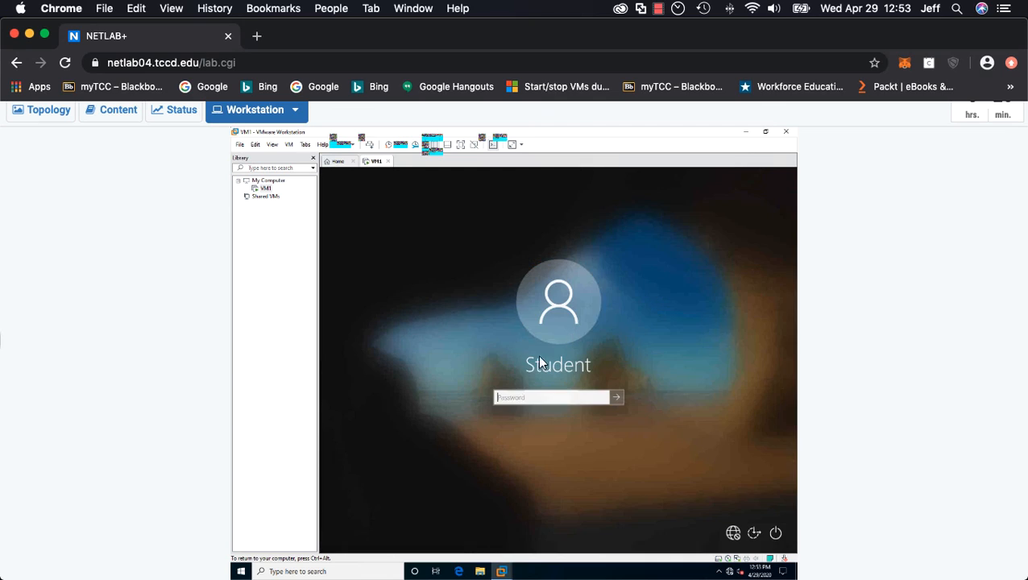
pyautogui.write('••••')
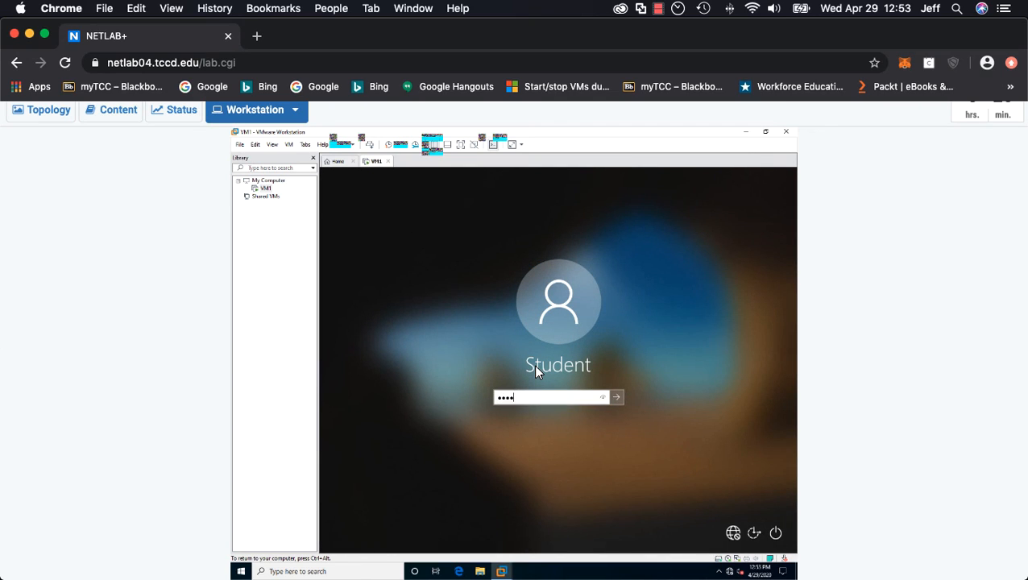
pyautogui.write('••••')
pyautogui.press('Return')
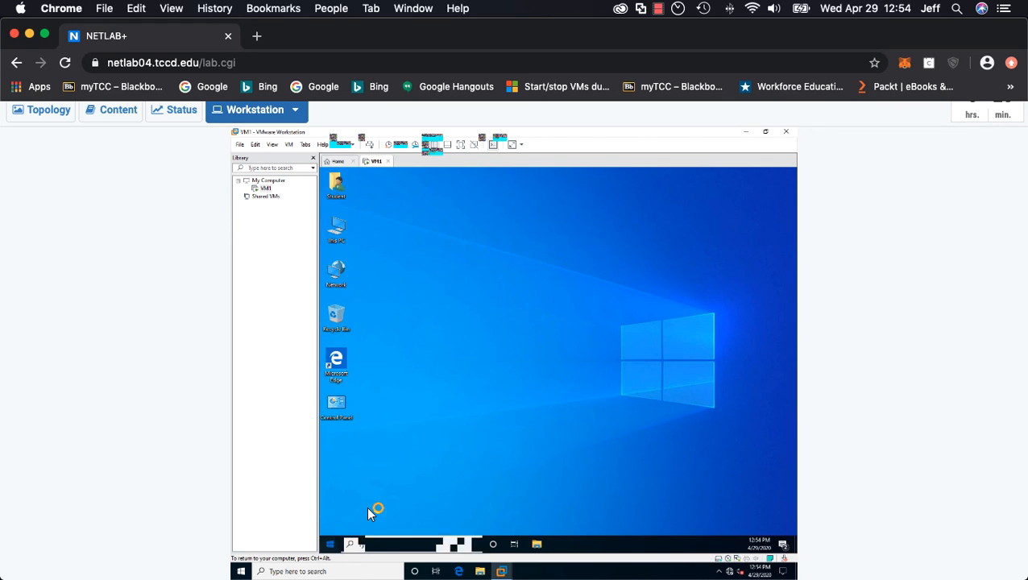
# Shut down Windows in the virtual machine, choosing to shut down anyway despite the open background task
pyautogui.rightClick(330, 544)
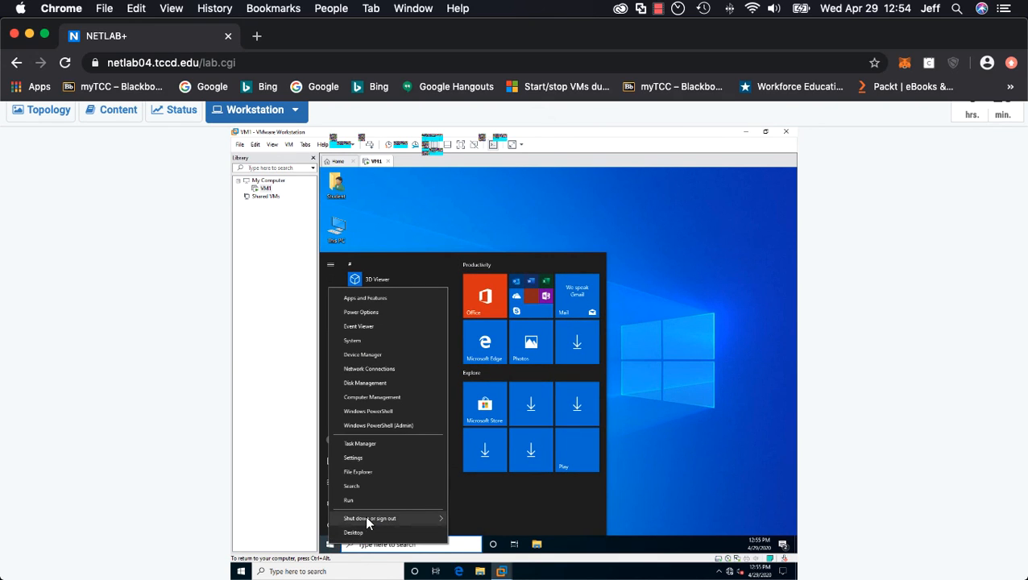
pyautogui.moveTo(365, 518)
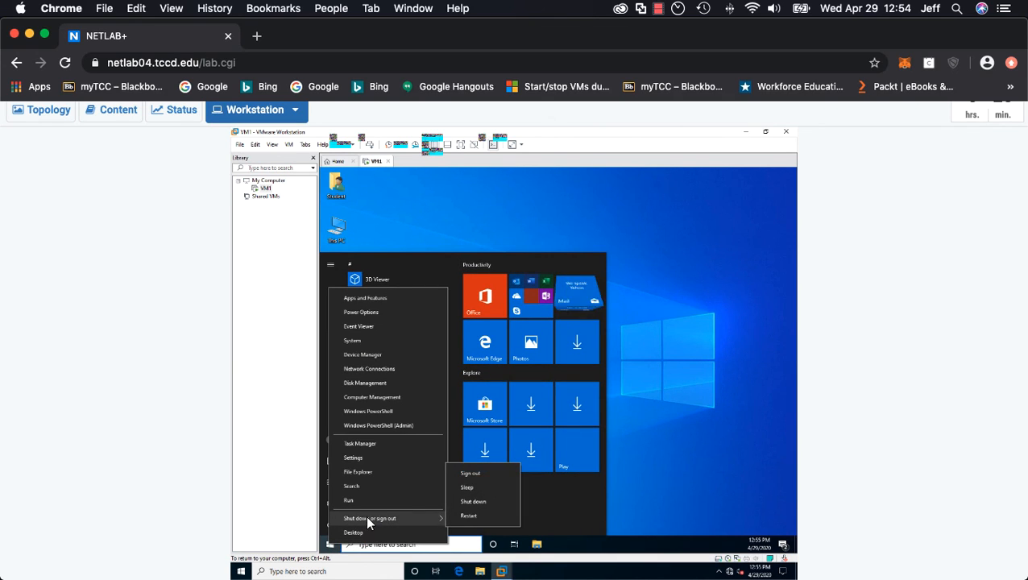
pyautogui.click(477, 500)
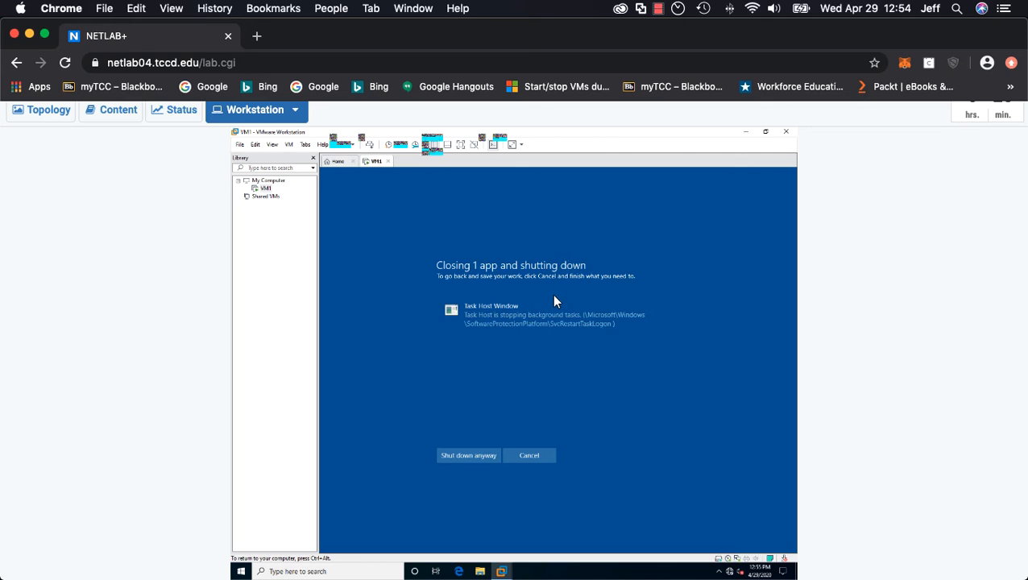
pyautogui.click(470, 457)
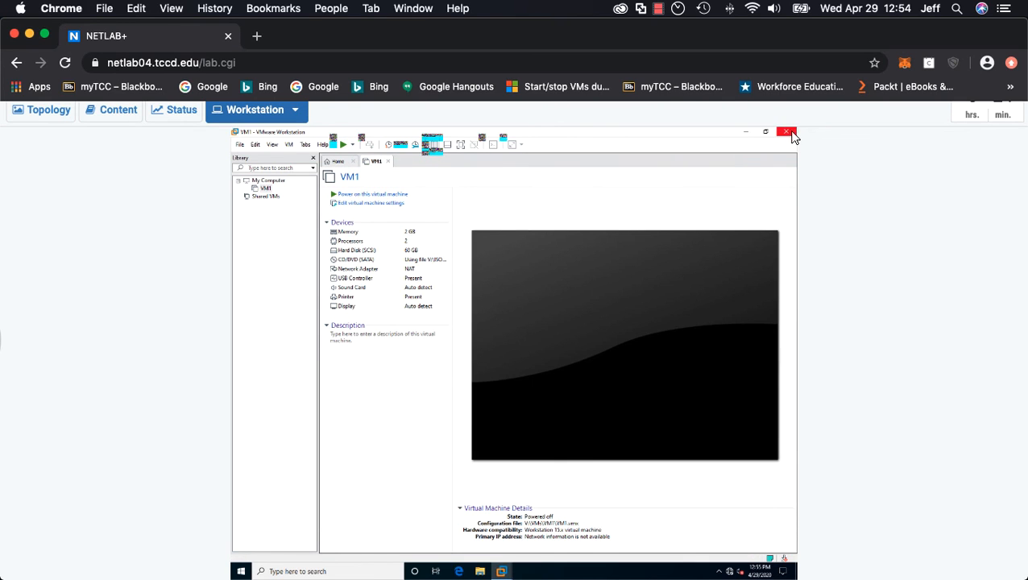
# Close VMware Workstation and power off the Netlab workstation, confirming the power off
pyautogui.click(787, 134)
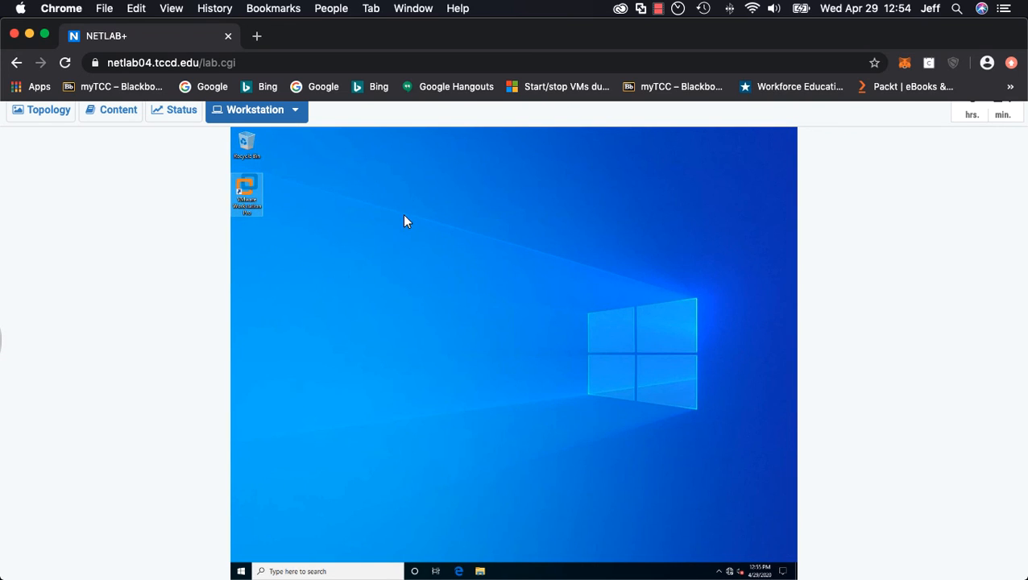
pyautogui.click(295, 111)
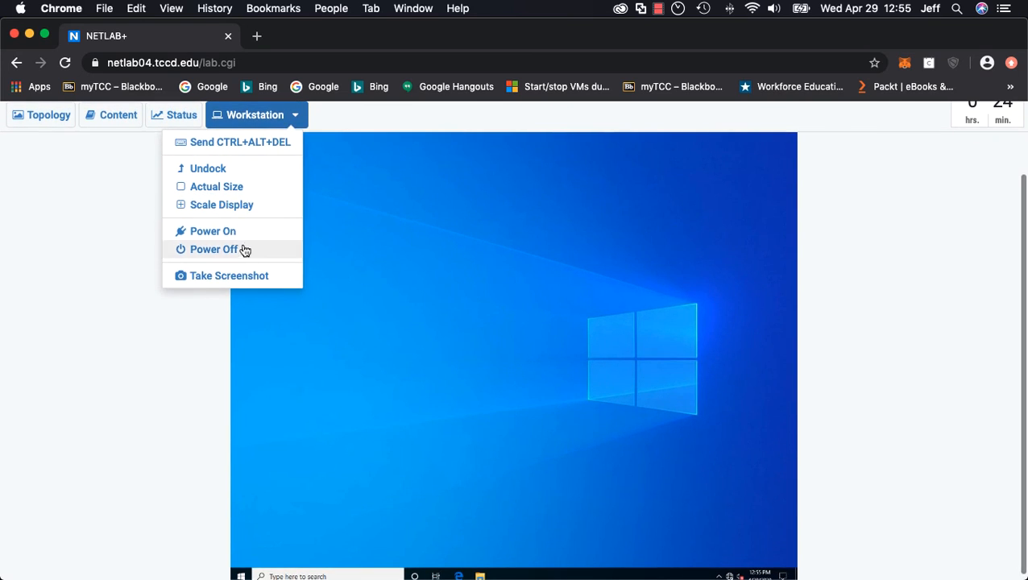
pyautogui.click(276, 248)
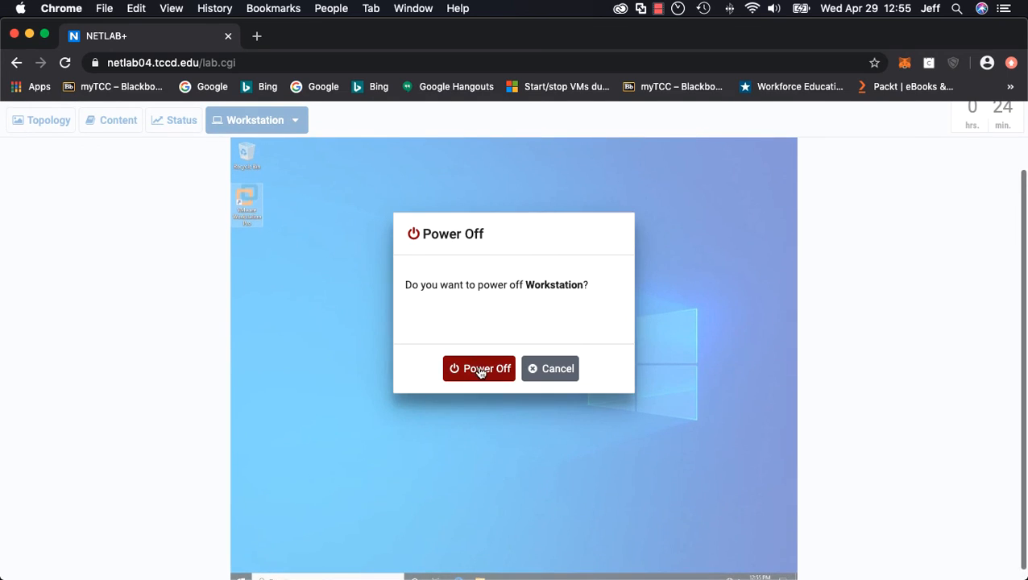
pyautogui.click(478, 369)
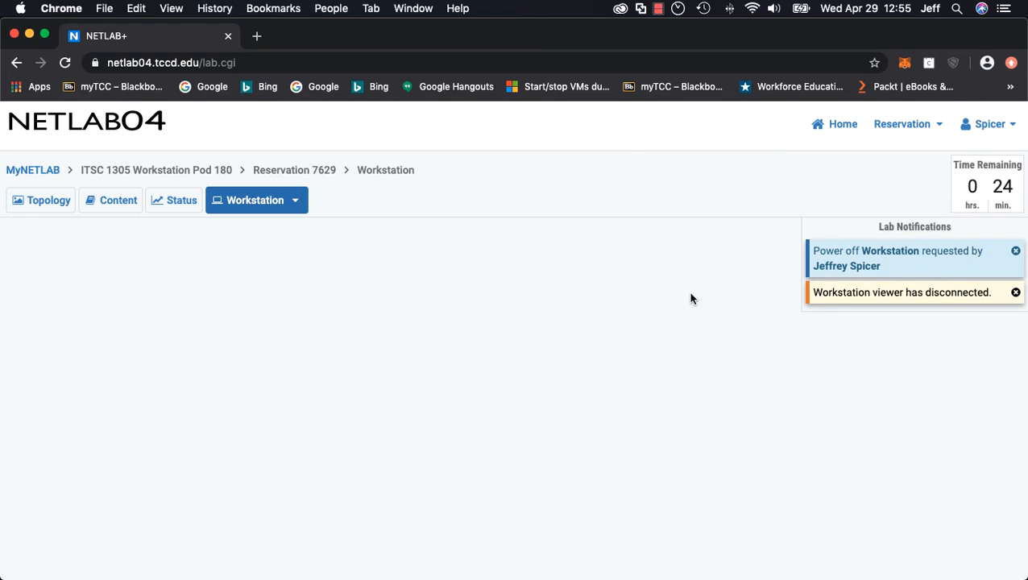
# End the Netlab reservation now, confirm ending it, and acknowledge the reservation ended notice
pyautogui.click(930, 133)
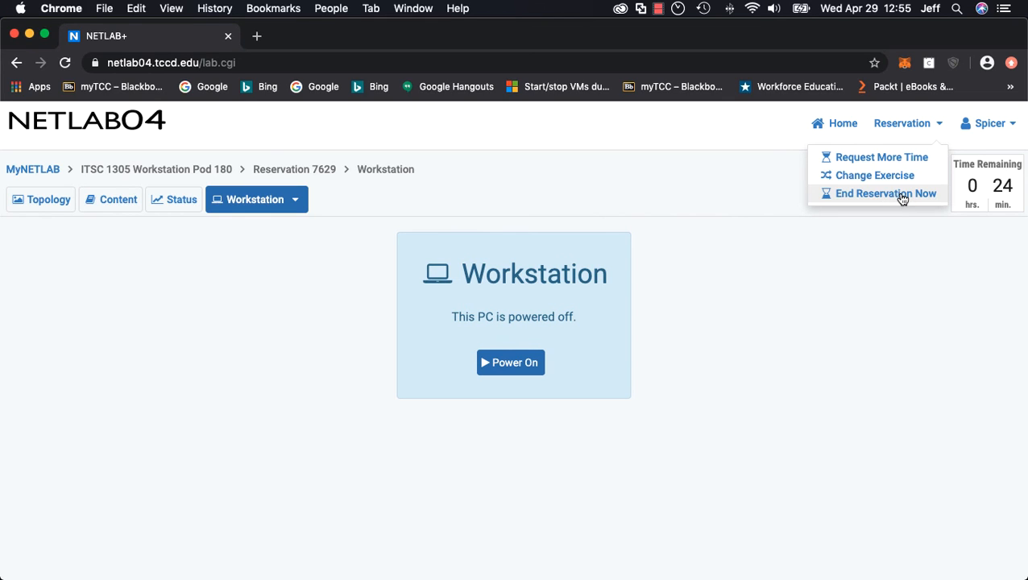
pyautogui.click(902, 194)
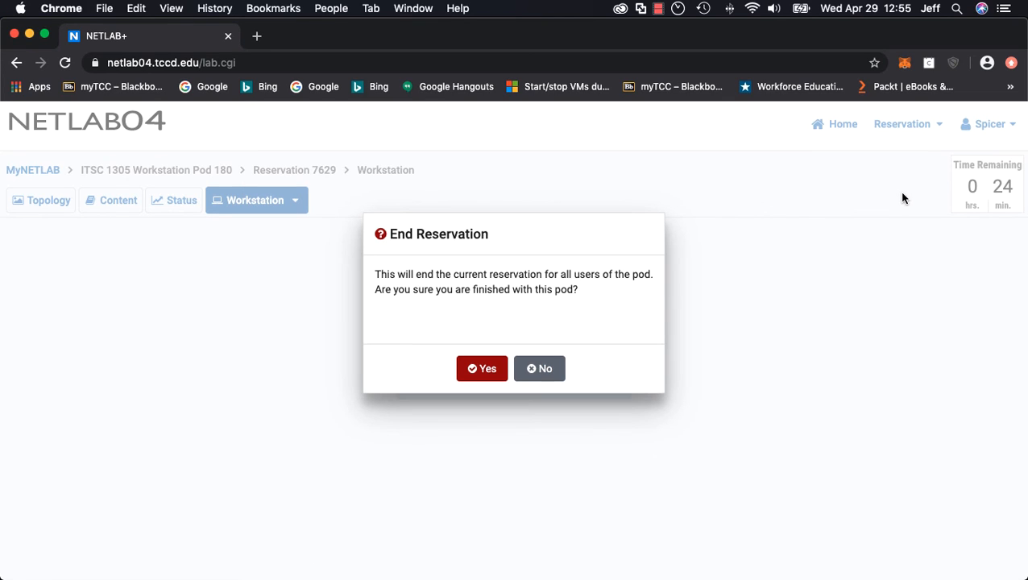
pyautogui.click(484, 368)
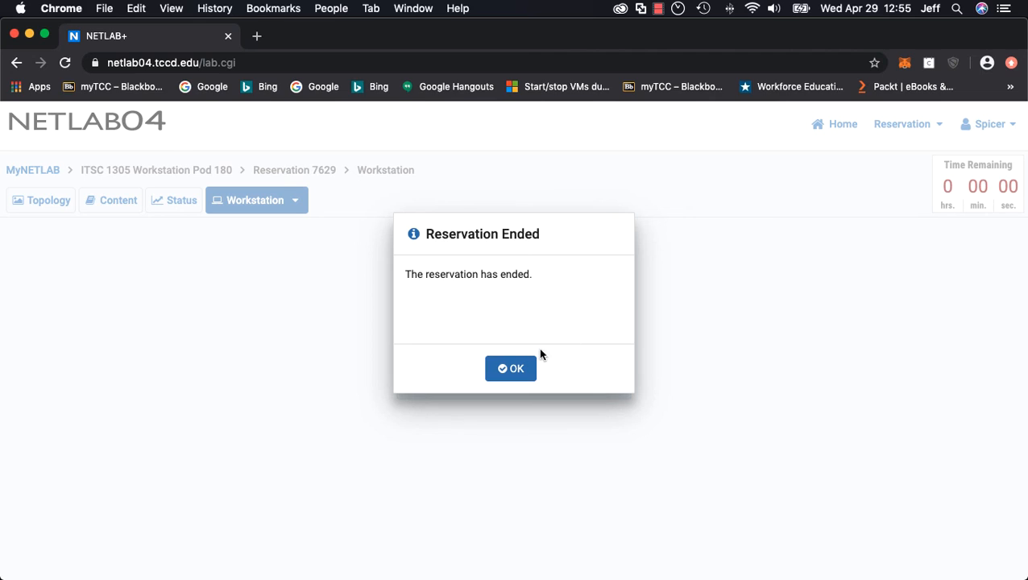
pyautogui.click(532, 372)
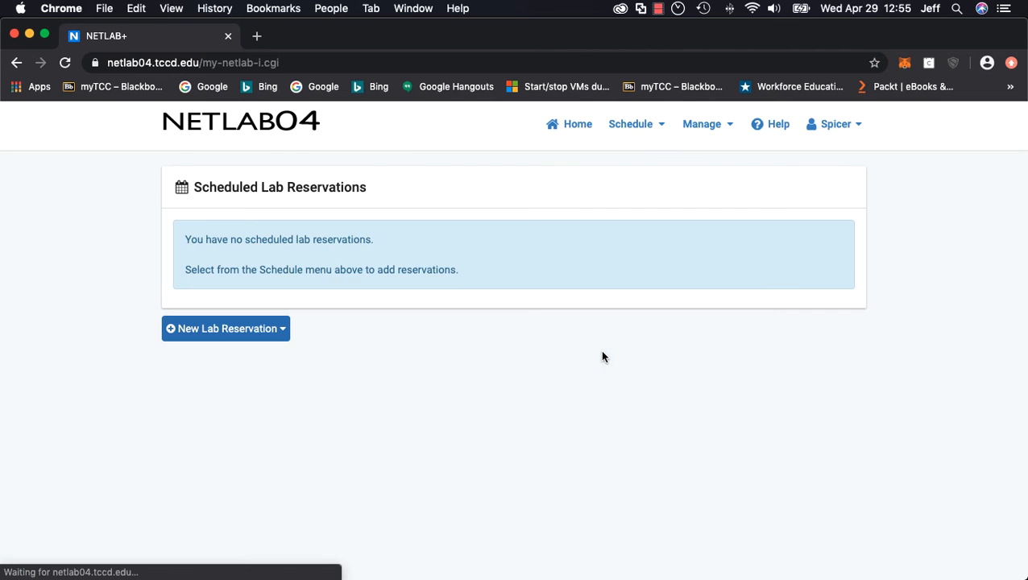